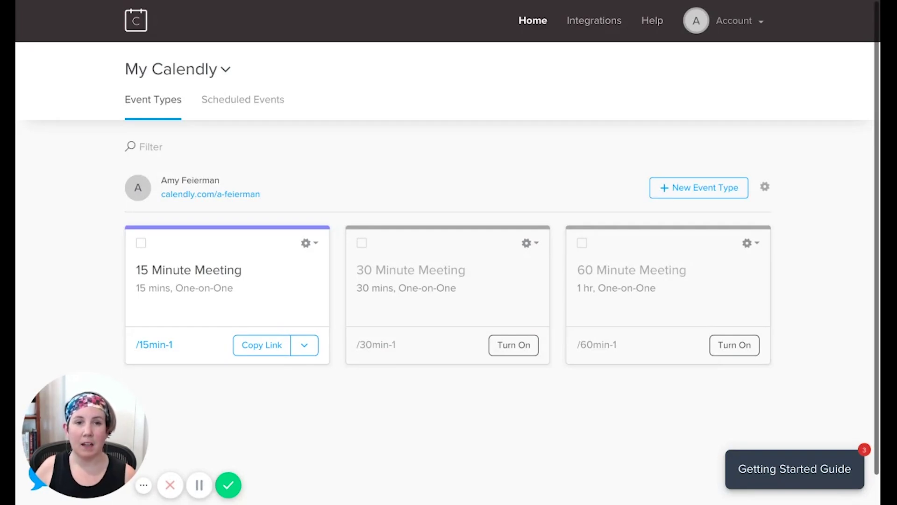
Open the account settings, review the profile's language, date format, country and time zone, and save the profile.
click(751, 27)
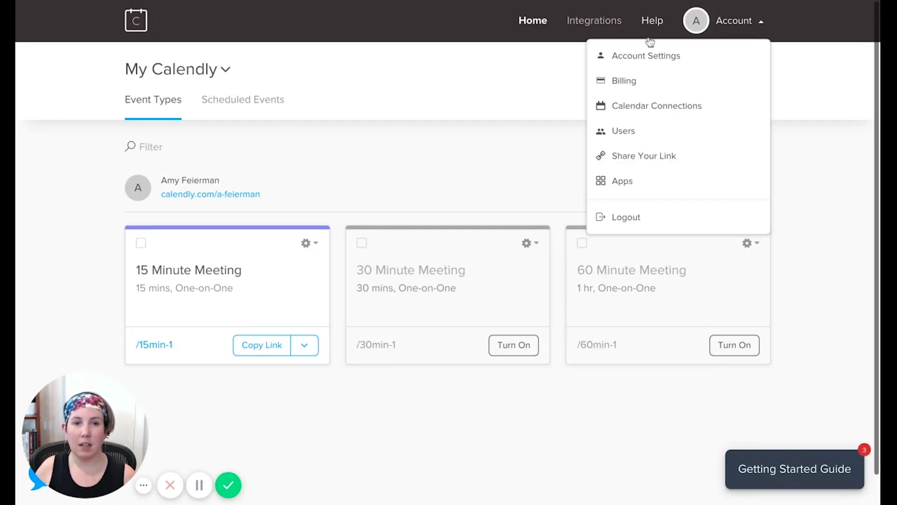
click(650, 61)
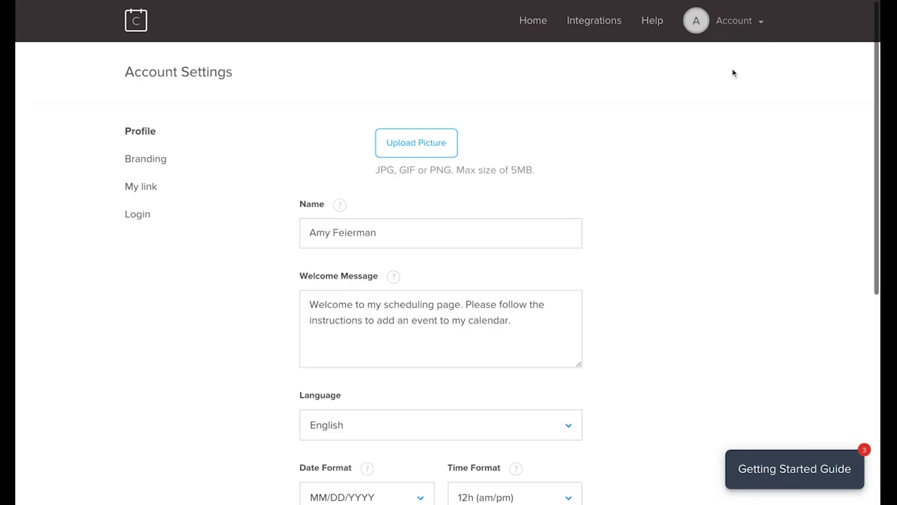
scroll(540, 259, down, 7)
scroll(540, 258, down, 1)
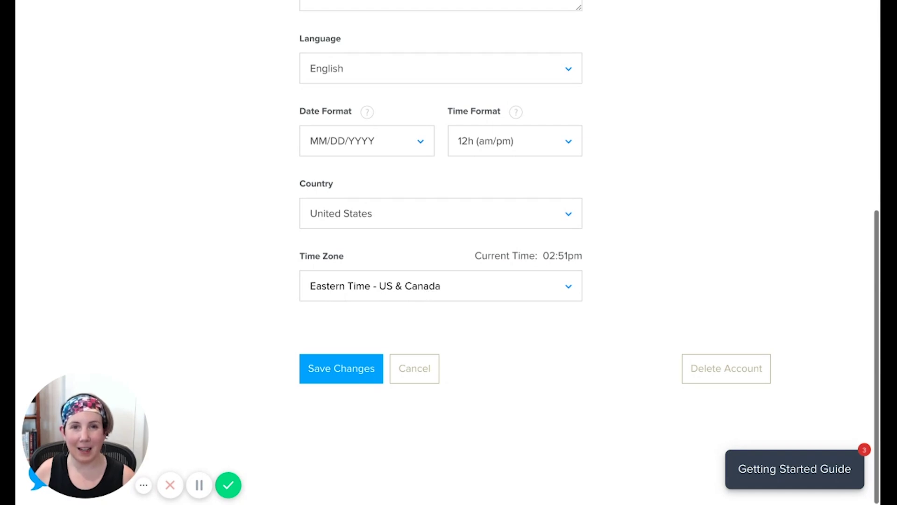
click(346, 375)
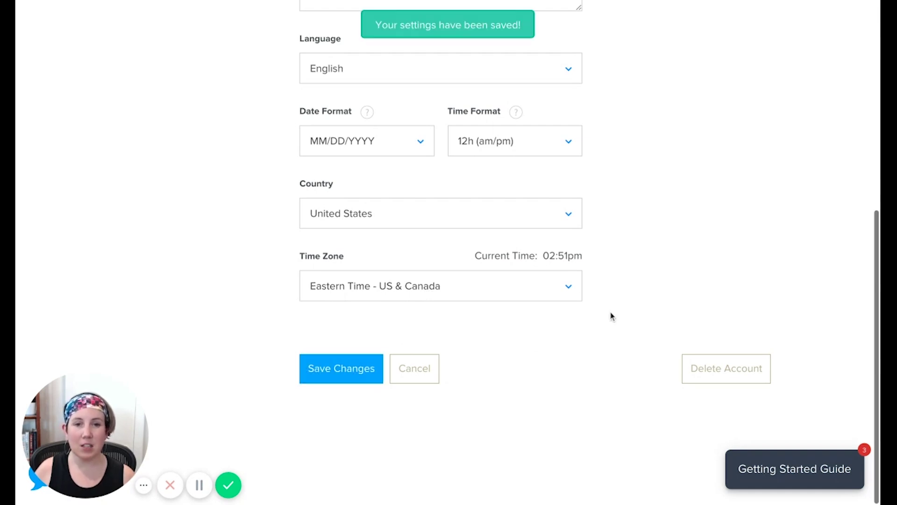
Add the Workflow Impact logo to the account's branding settings and save the changes.
scroll(612, 317, up, 8)
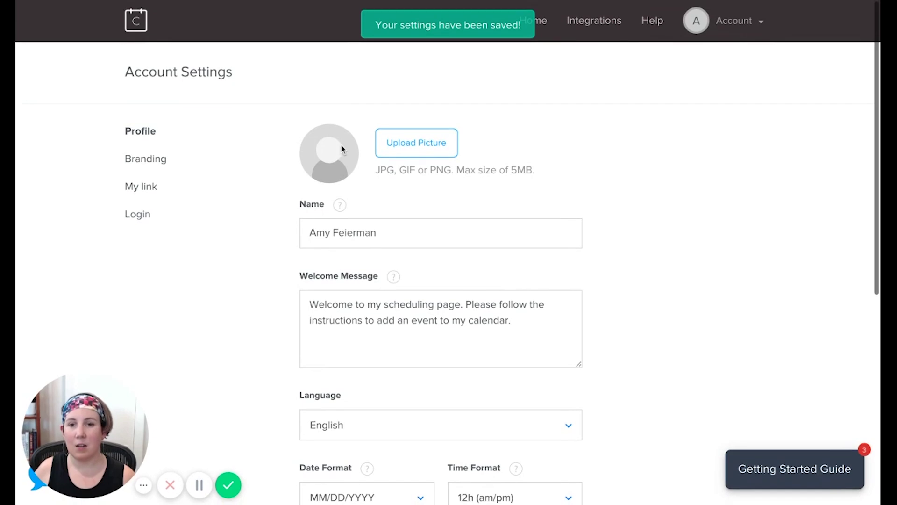
click(134, 160)
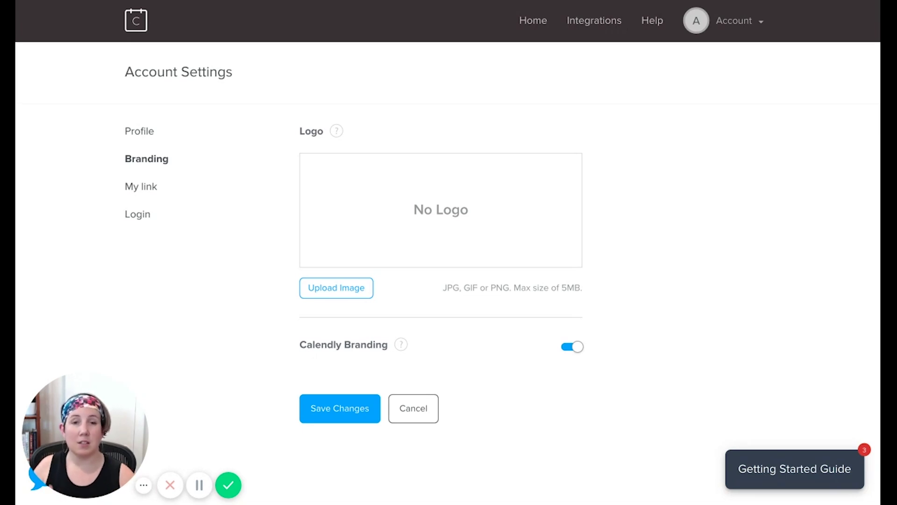
click(348, 417)
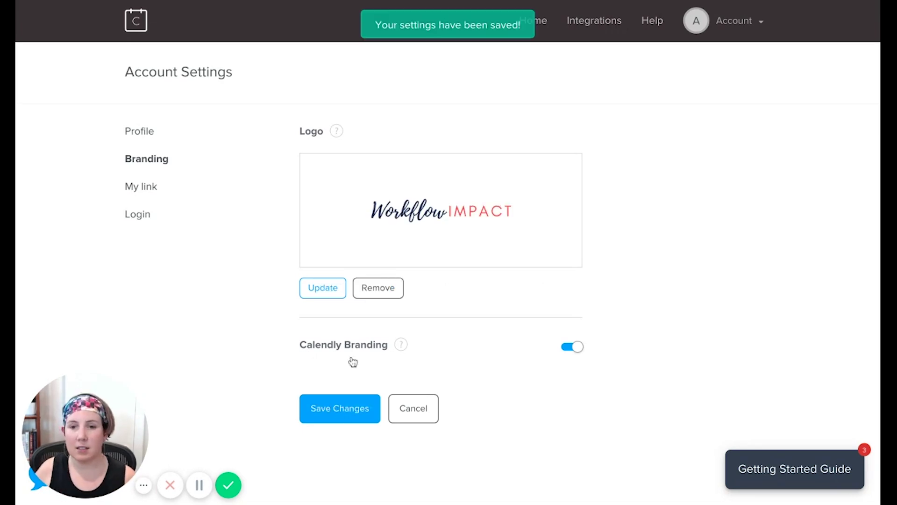
Change the account's personal Calendly URL ending to workflowimpactnow.
click(133, 189)
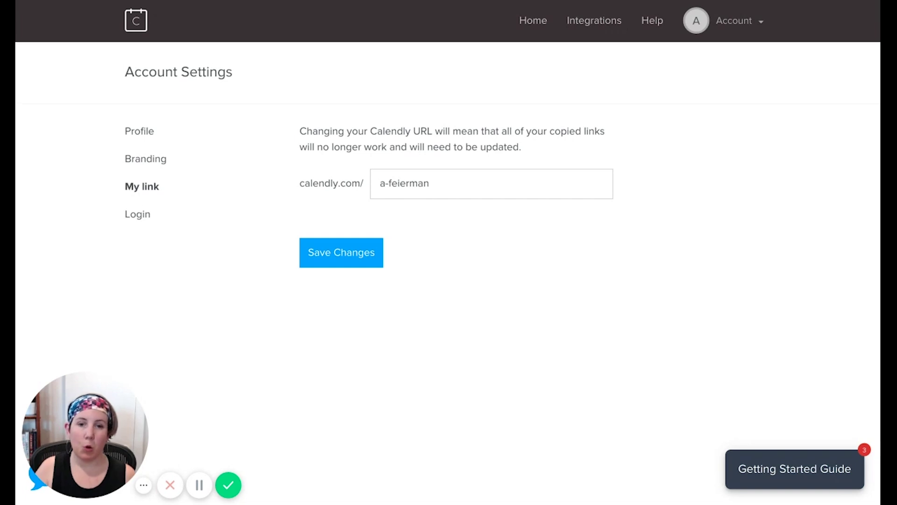
drag(434, 183, 378, 184)
text(wo)
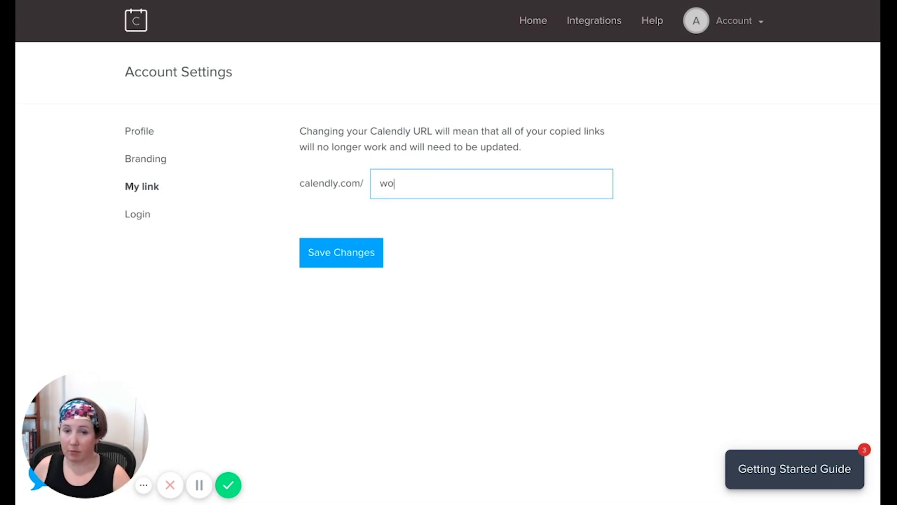
text(rkflowimpactnow)
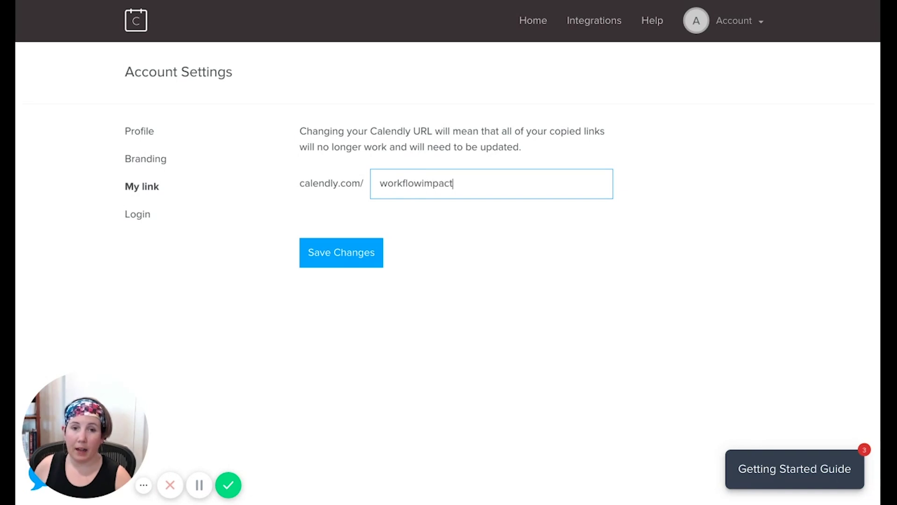
Review the calendar connections and the conflict-check setting of the connected Google calendar, leaving the setting as it is.
click(712, 31)
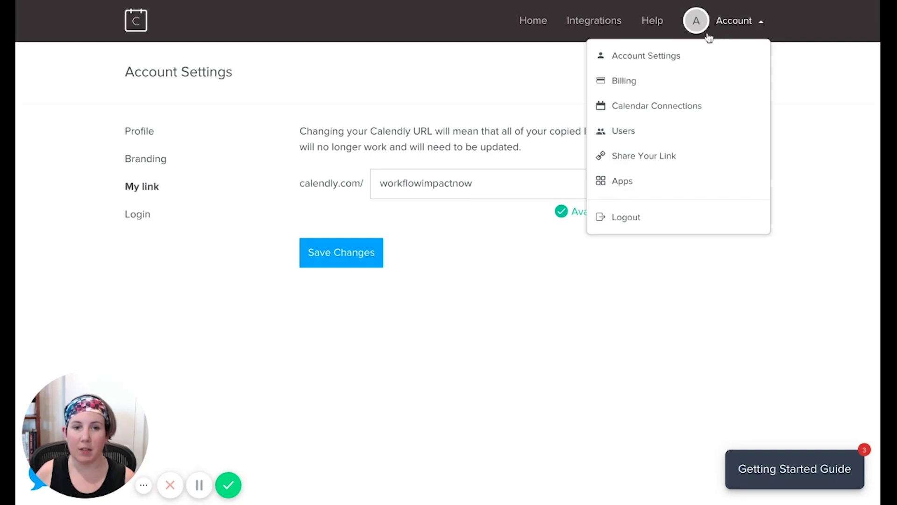
click(640, 116)
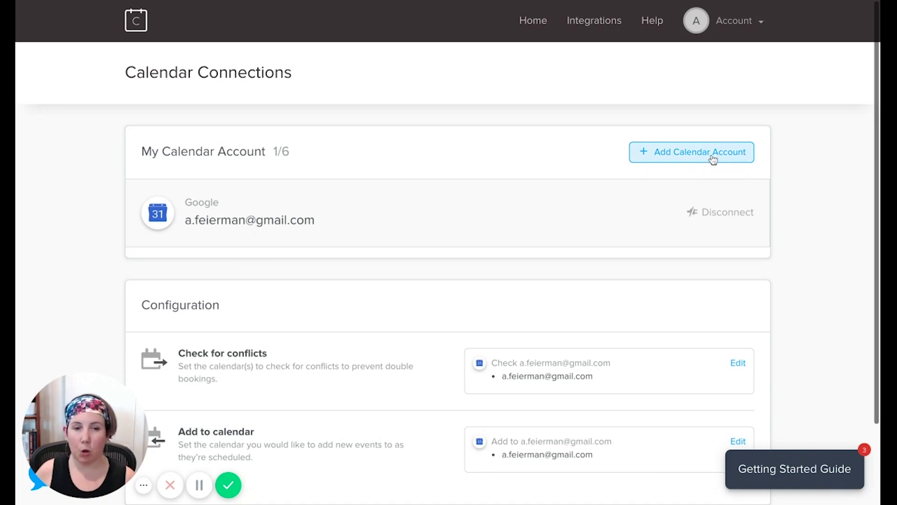
scroll(514, 172, down, 1)
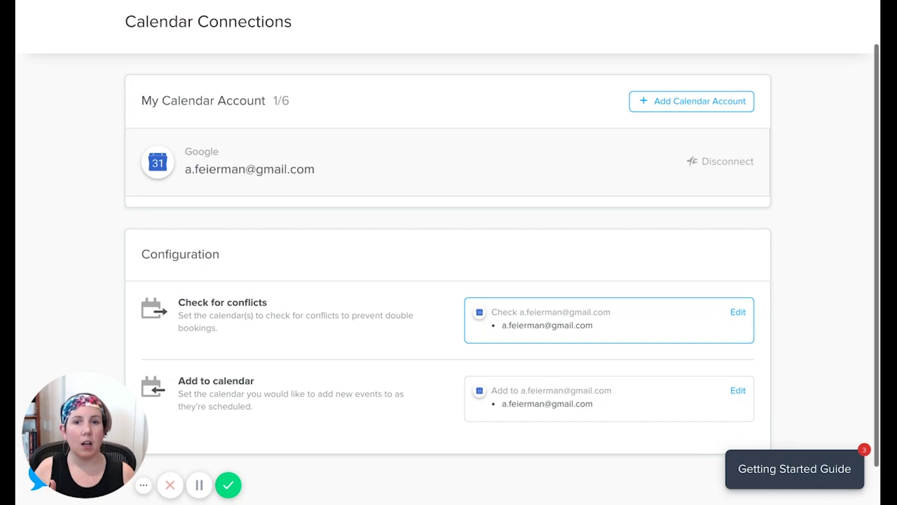
click(557, 327)
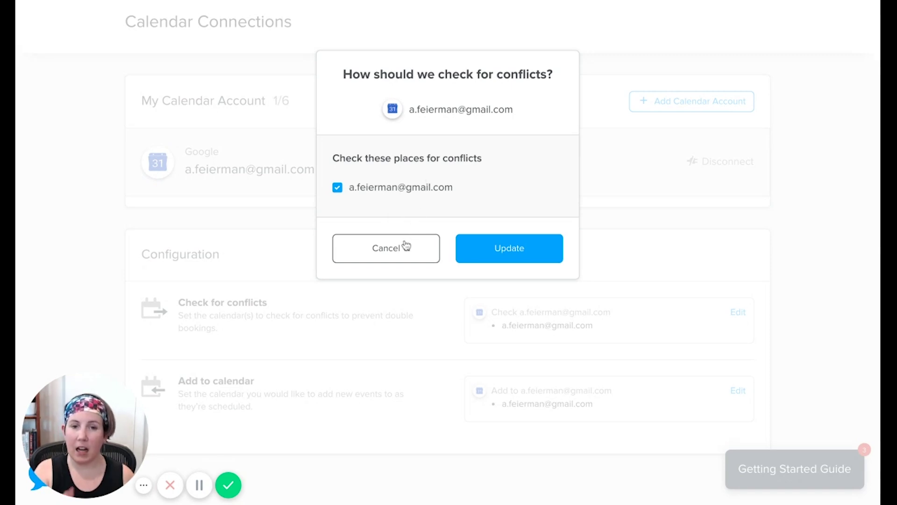
click(427, 257)
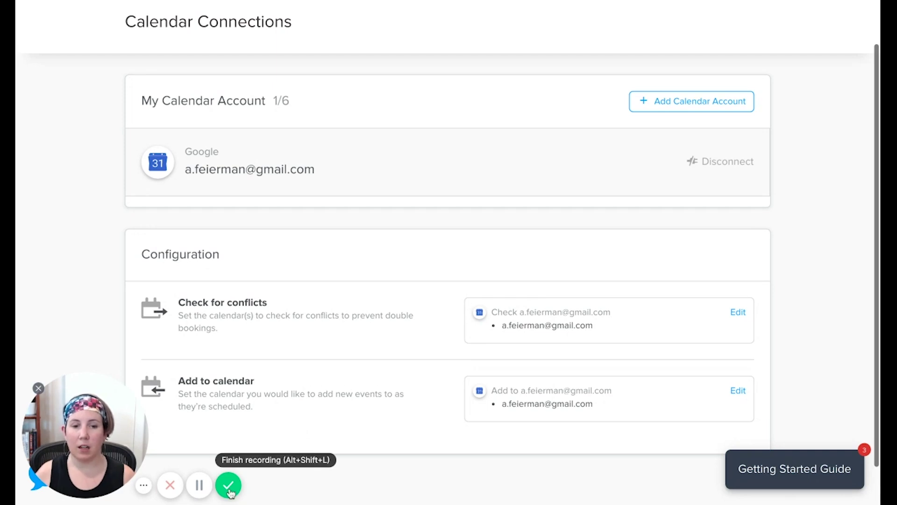
scroll(364, 99, up, 1)
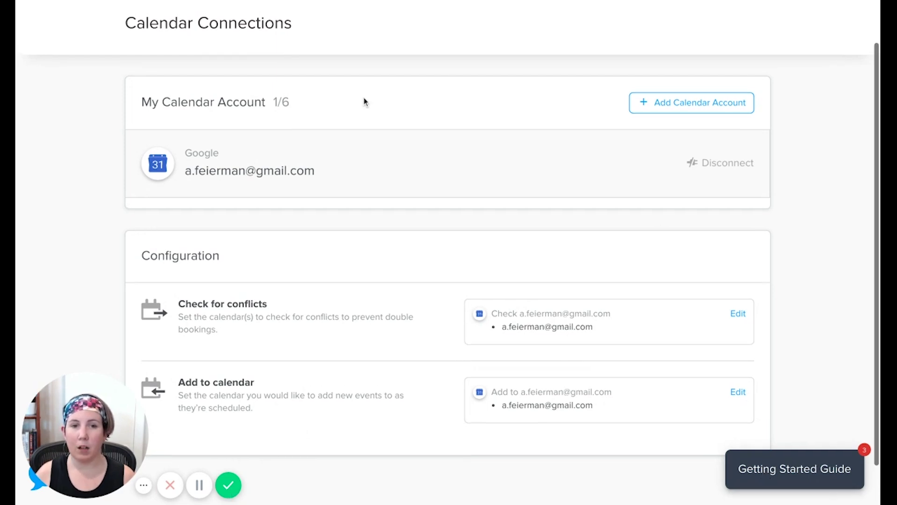
scroll(363, 97, up, 2)
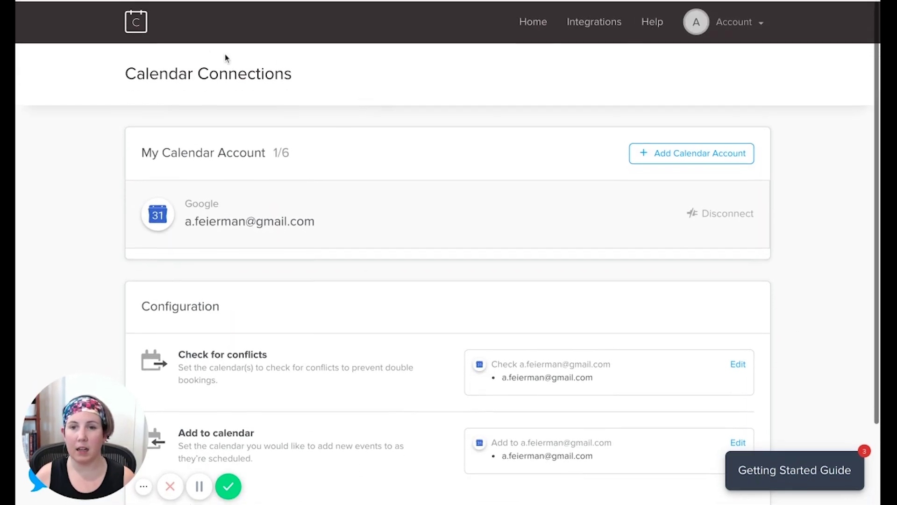
Open the 15 Minute Meeting event type for editing and rename the event Coffee Chat.
click(540, 36)
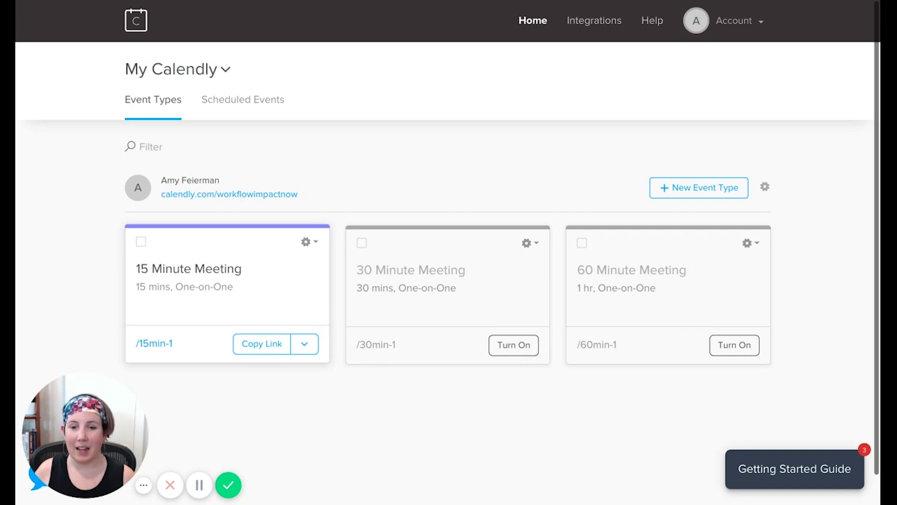
click(246, 267)
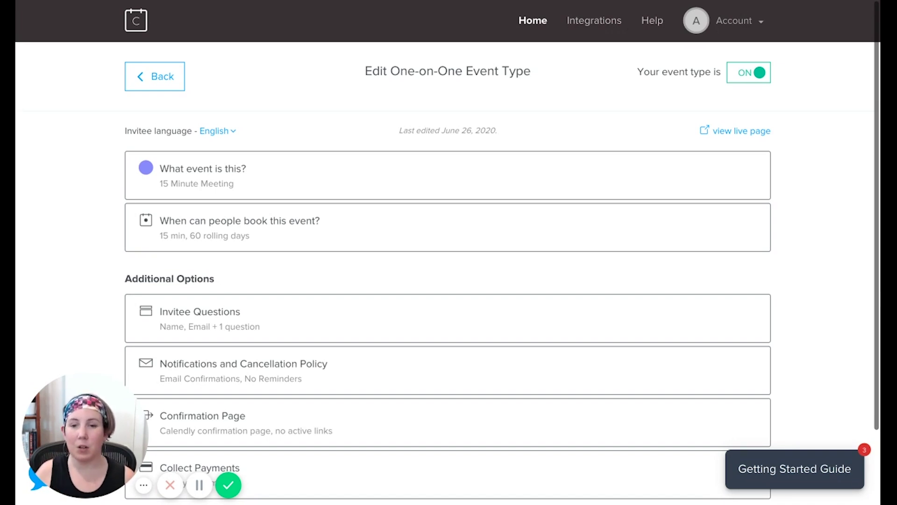
click(200, 187)
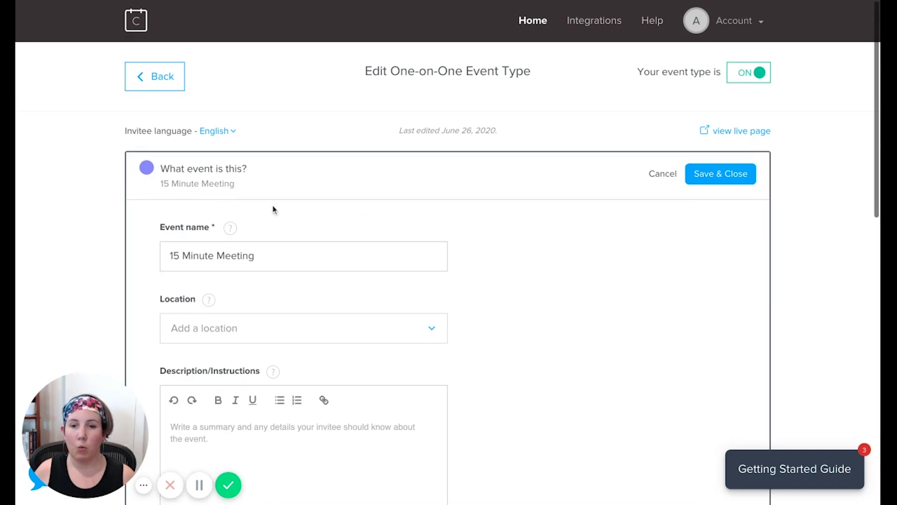
click(289, 259)
triple_click(289, 260)
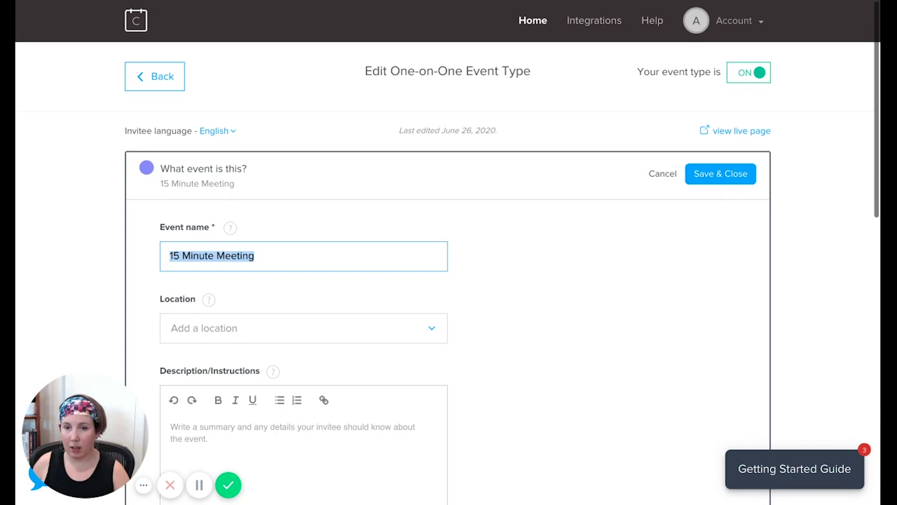
text(Coffee Chat)
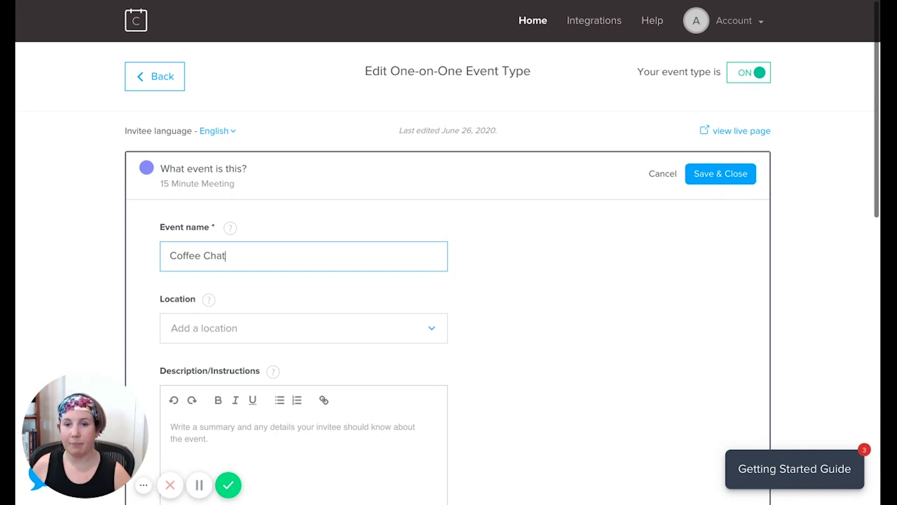
Review the location choices available for the event, including the Custom option.
click(214, 333)
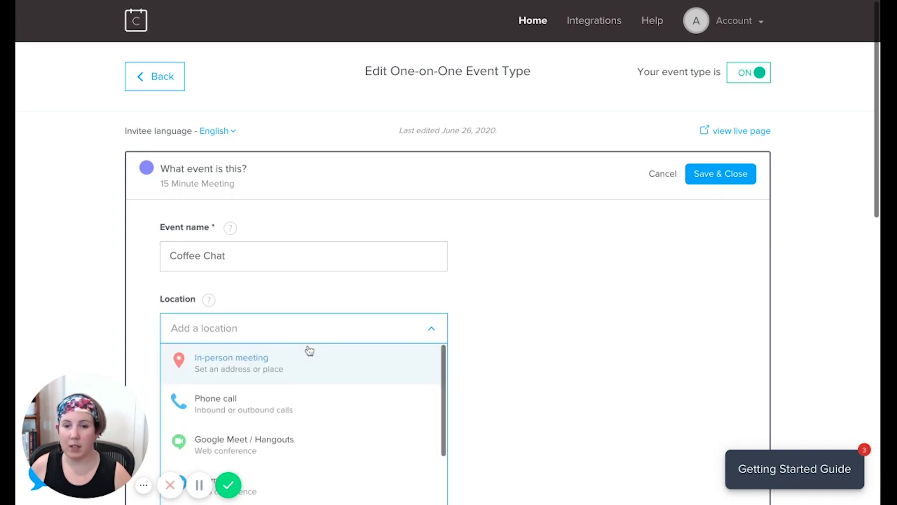
scroll(308, 350, down, 3)
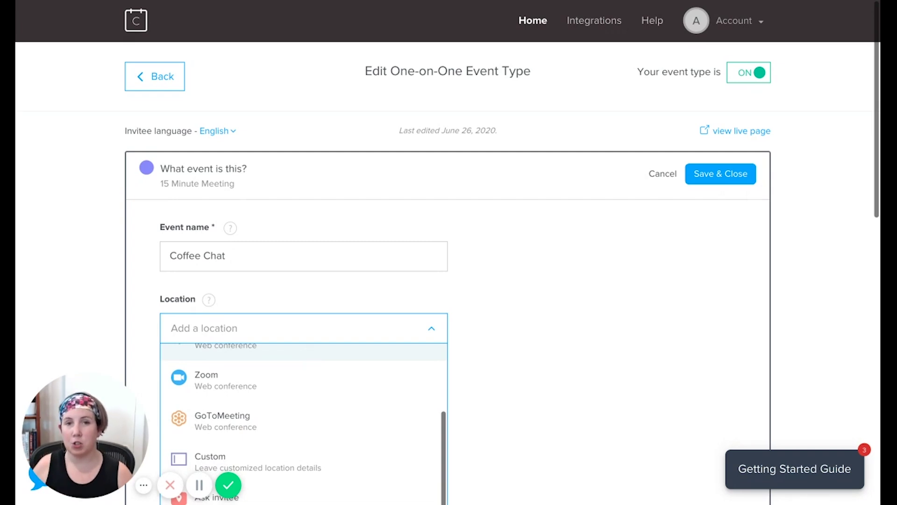
scroll(248, 406, down, 1)
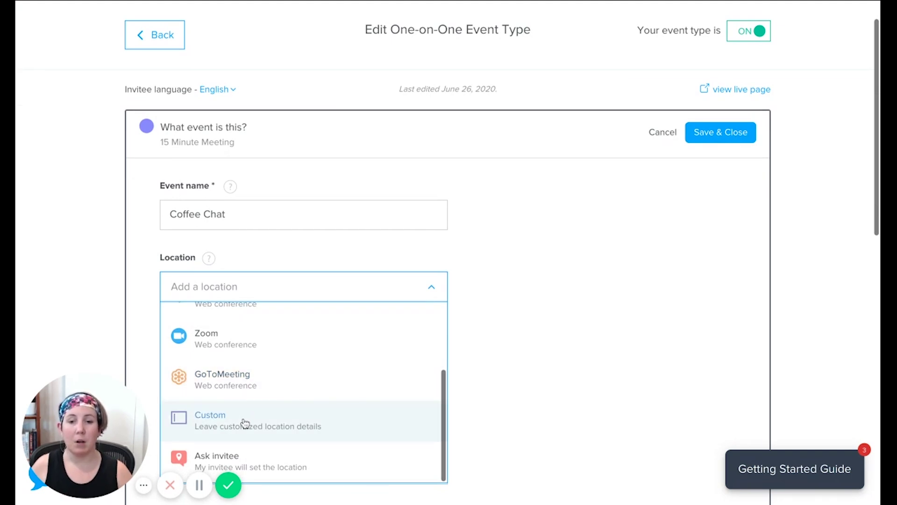
click(245, 424)
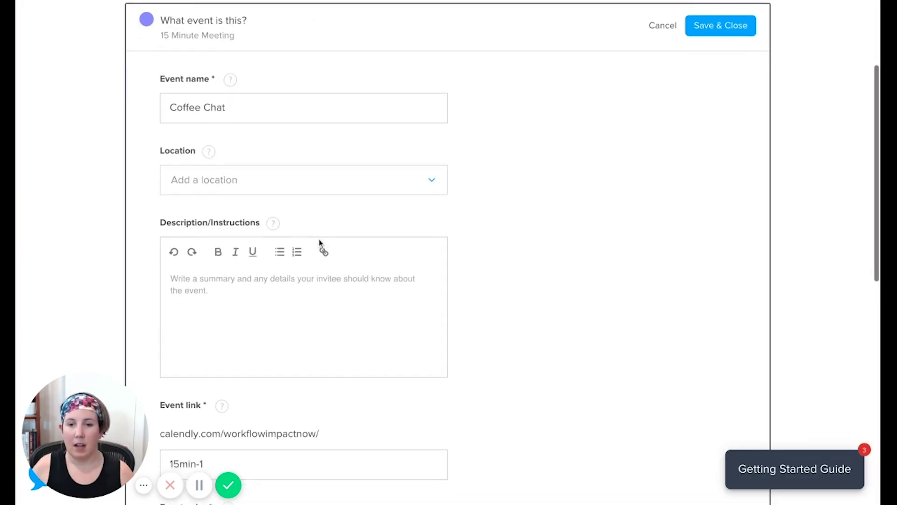
Enter "Let's get to know each other." as the event description and set the event link ending to coffeechat.
click(192, 281)
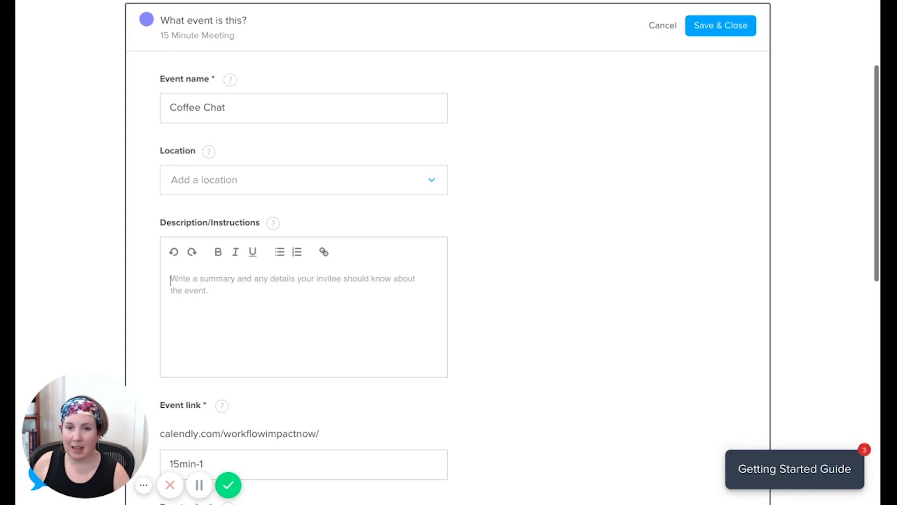
text(Let's get to know each other.)
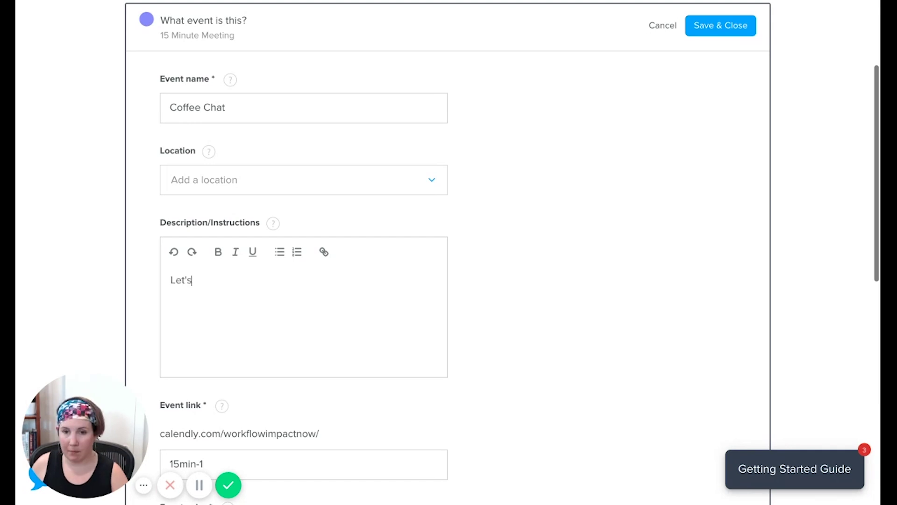
scroll(210, 307, down, 2)
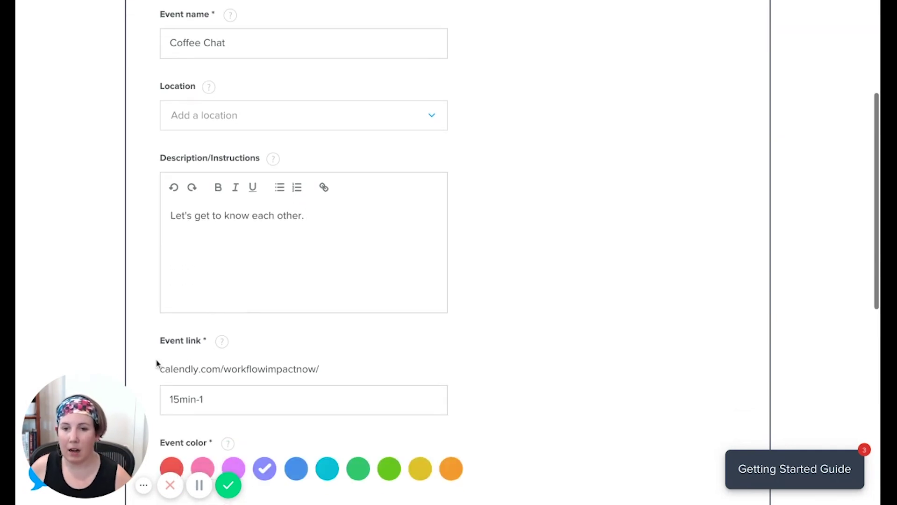
click(220, 406)
key(ctrl+a)
text(coff)
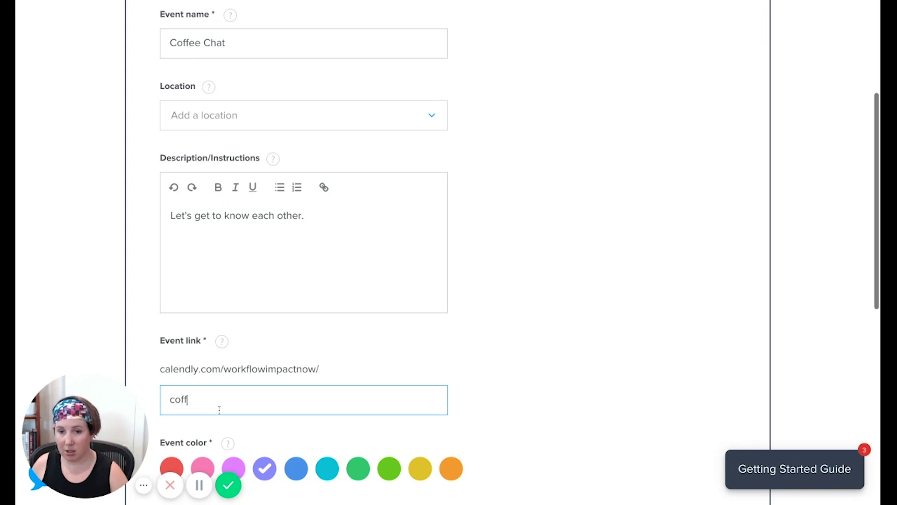
text(eechat)
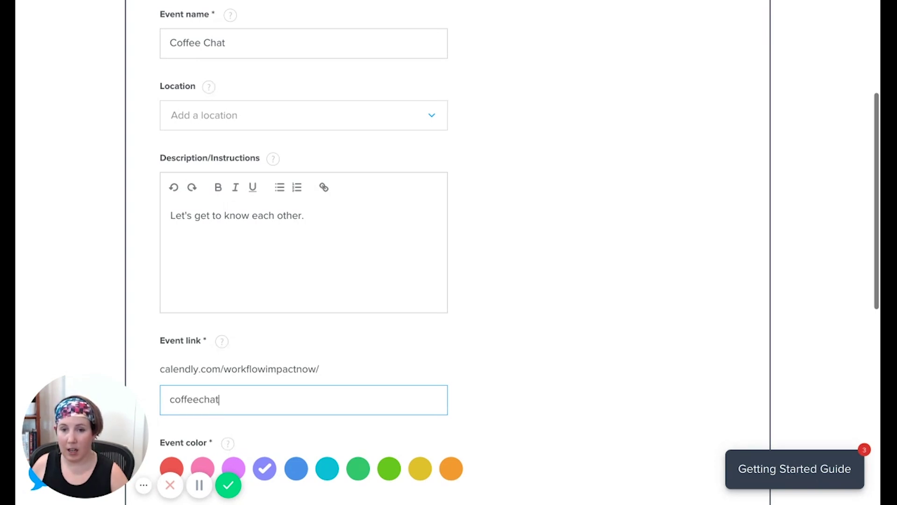
Set the event color to the lime green beside the yellow swatch and save the event details.
scroll(234, 411, down, 2)
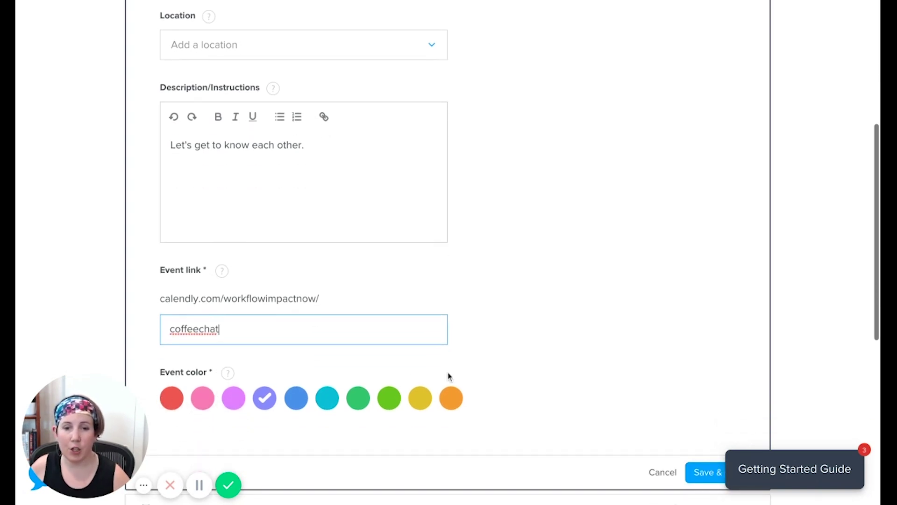
click(388, 399)
scroll(456, 327, down, 2)
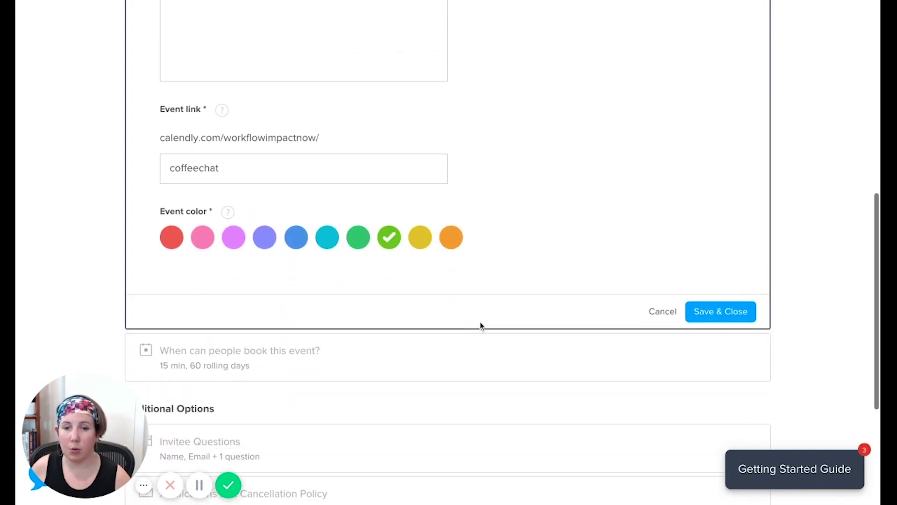
click(724, 357)
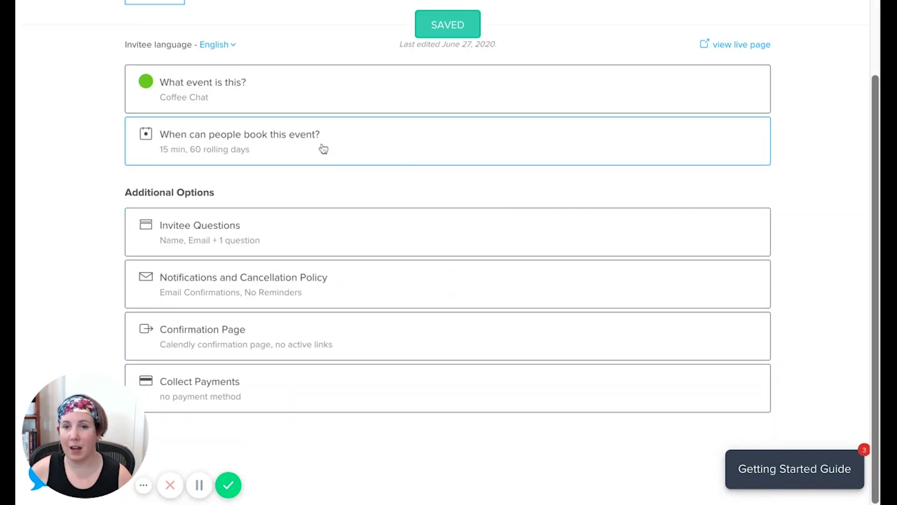
Set the Coffee Chat event duration to 45 min and its date range to 30 rolling days.
click(282, 145)
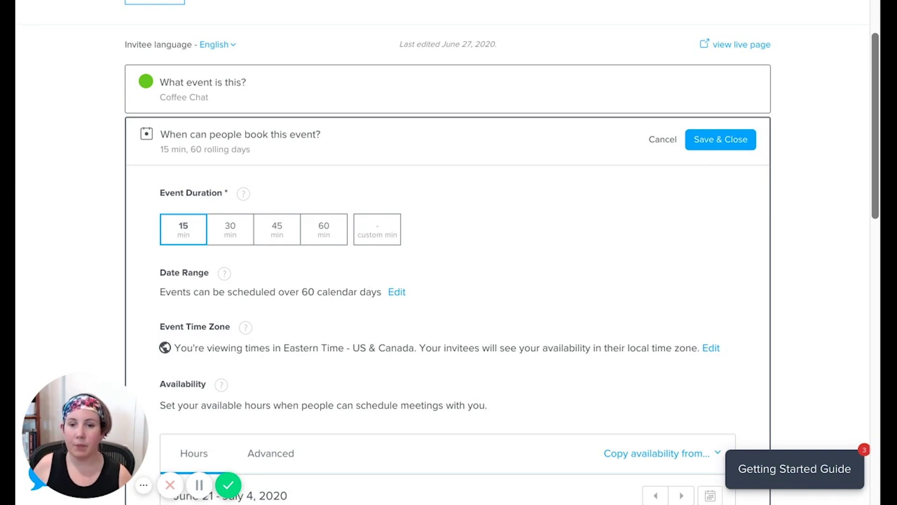
click(283, 246)
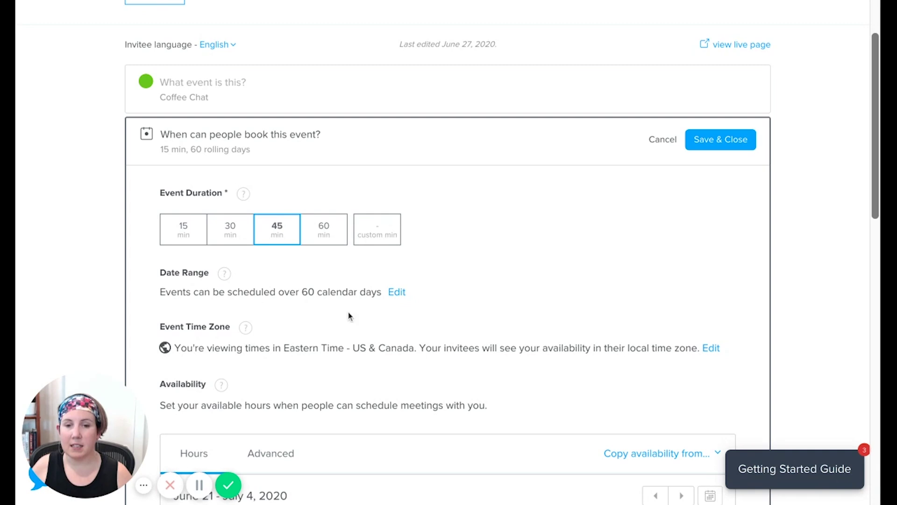
click(397, 293)
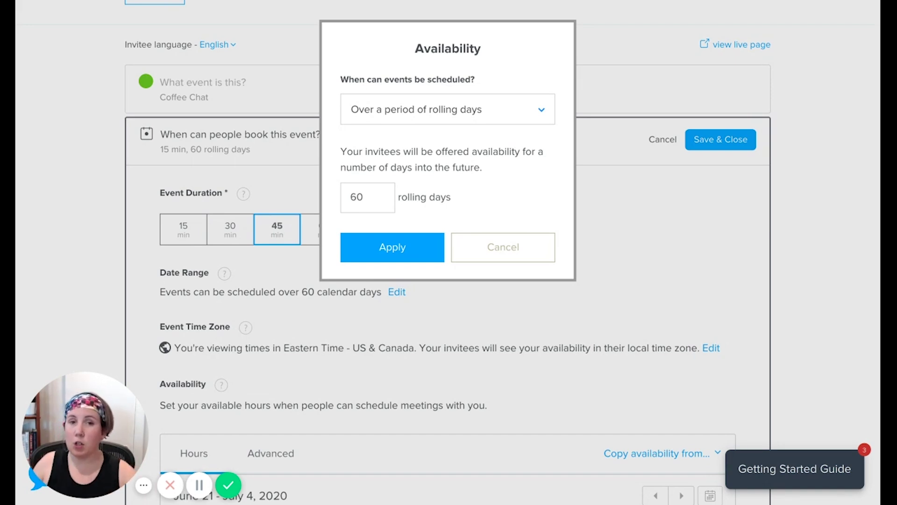
click(530, 117)
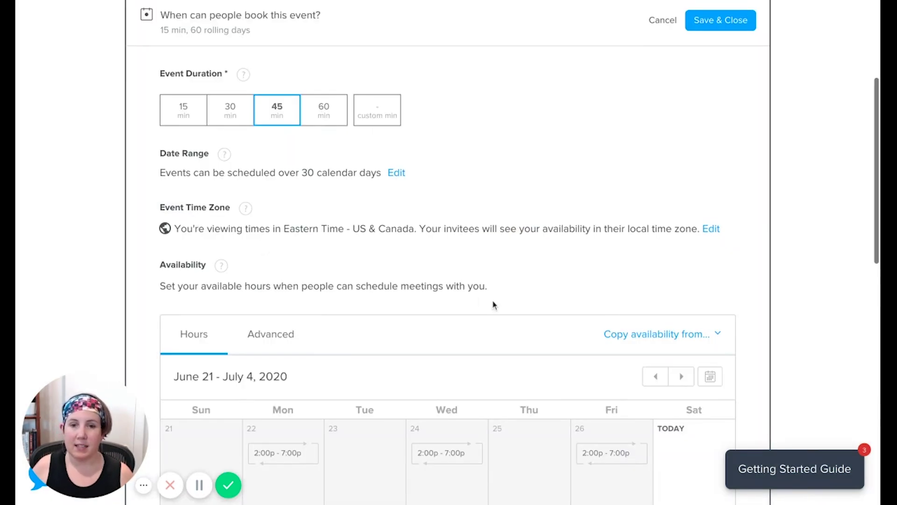
Mark all Mondays, Wednesdays and Fridays as unavailable in the event's availability hours.
scroll(494, 304, down, 2)
scroll(421, 297, down, 3)
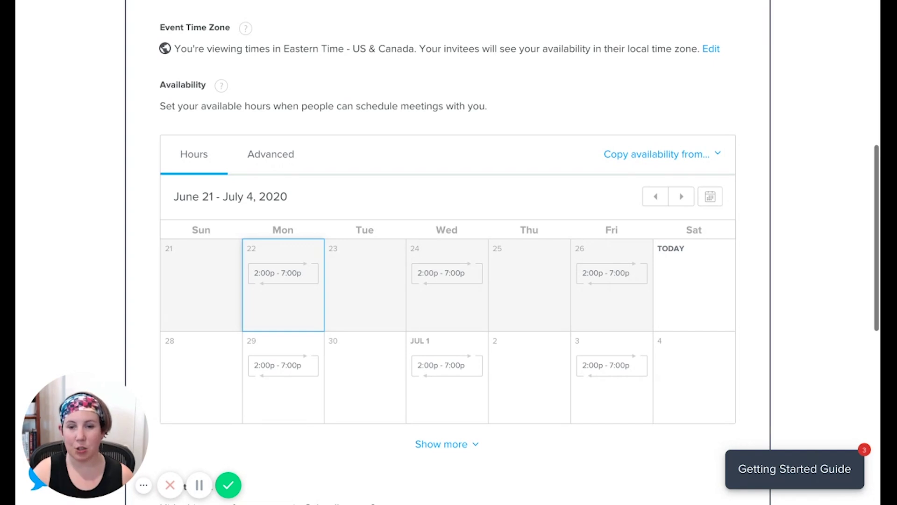
click(284, 301)
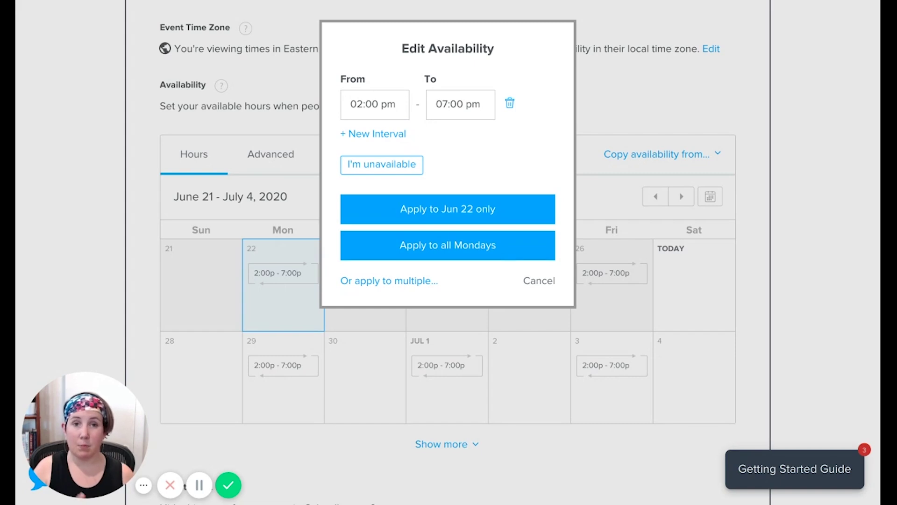
click(381, 168)
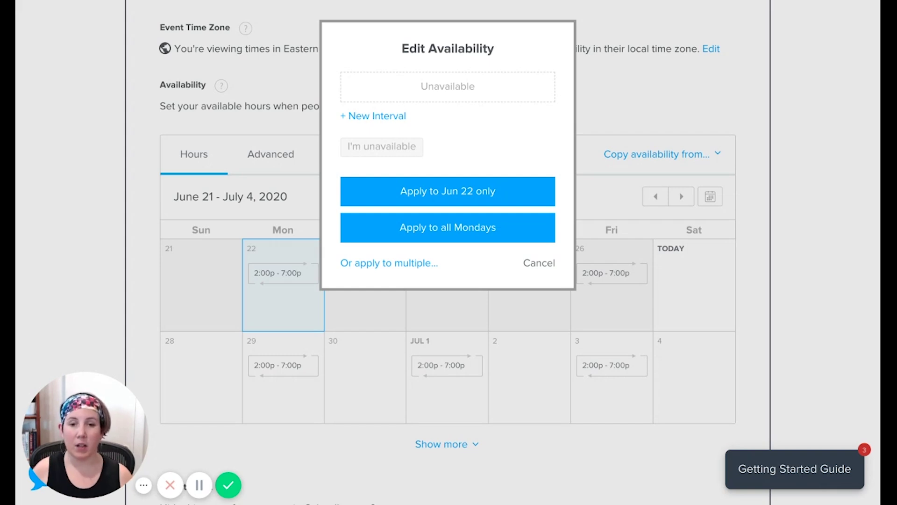
click(390, 263)
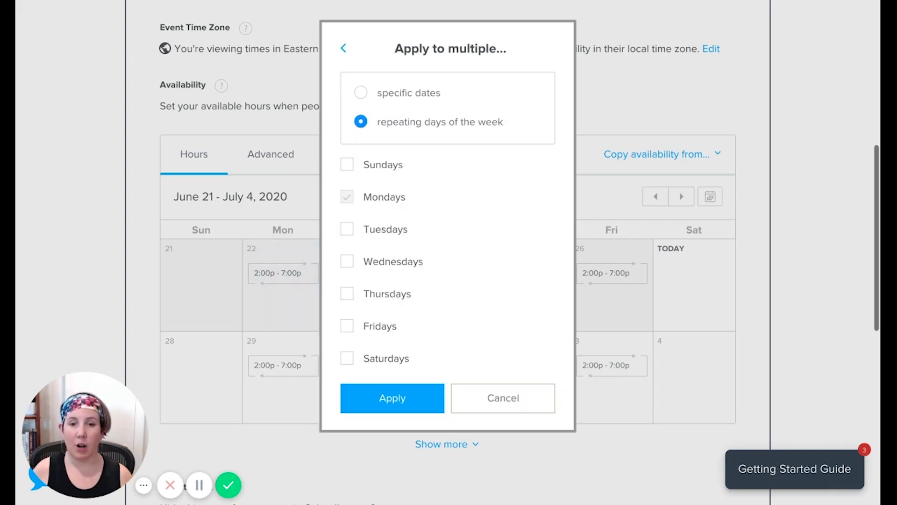
click(349, 265)
click(347, 327)
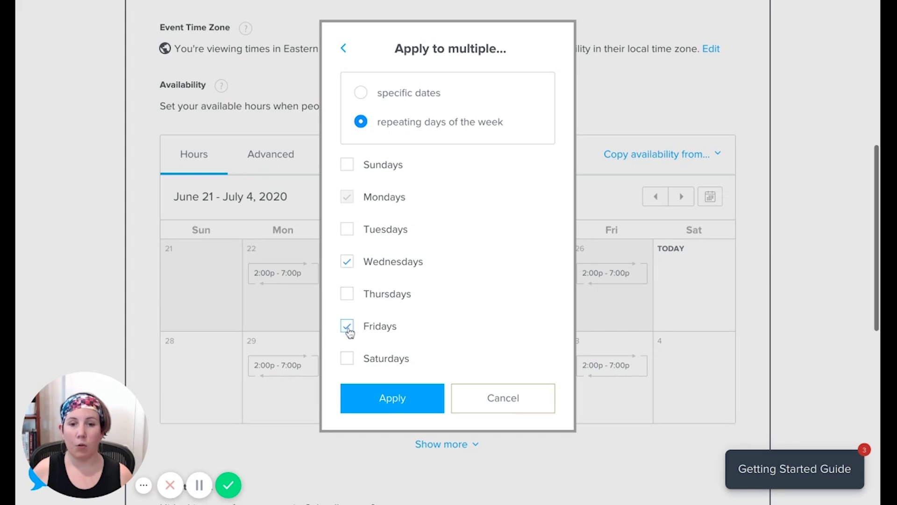
click(406, 401)
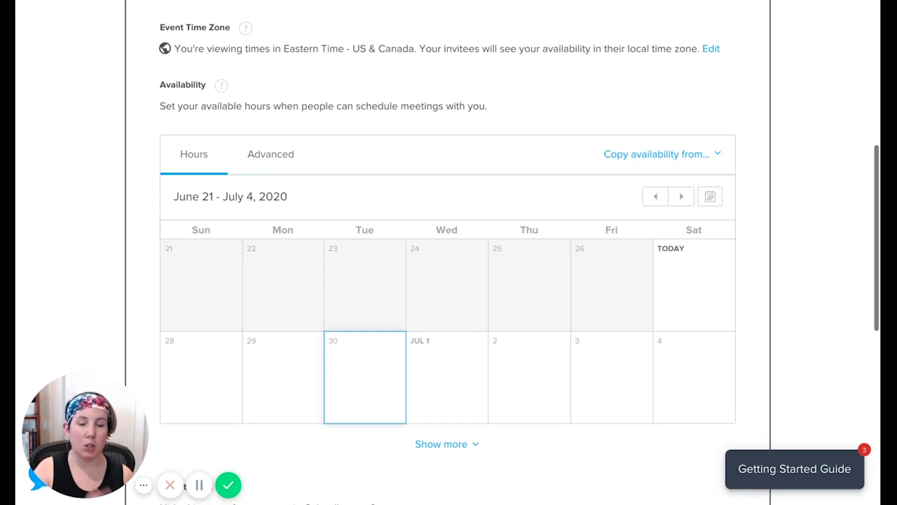
Add a 2:00 pm to 4:00 pm availability interval to all Tuesdays and Thursdays.
click(383, 317)
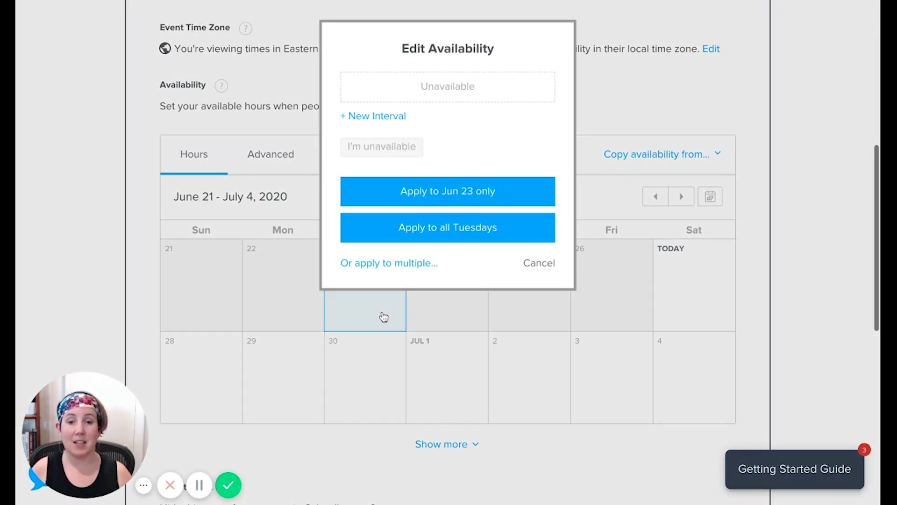
click(355, 115)
click(371, 105)
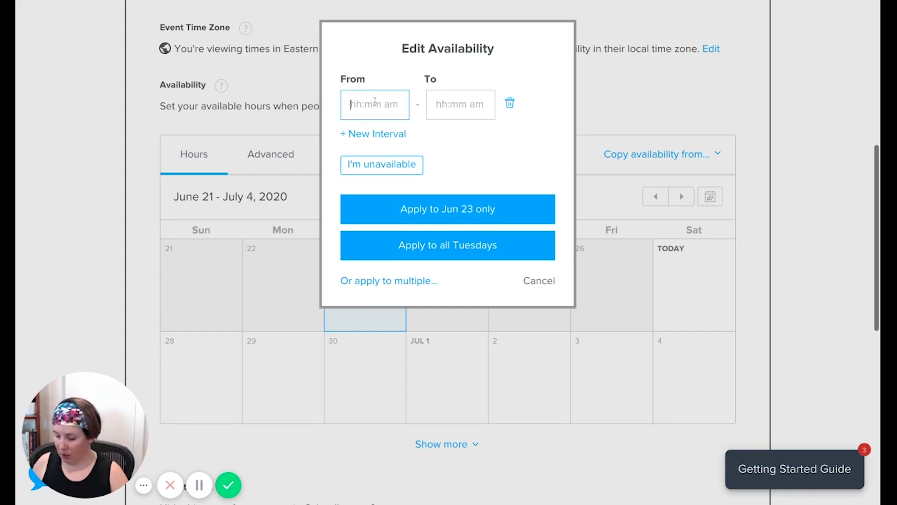
text(2:00 pm)
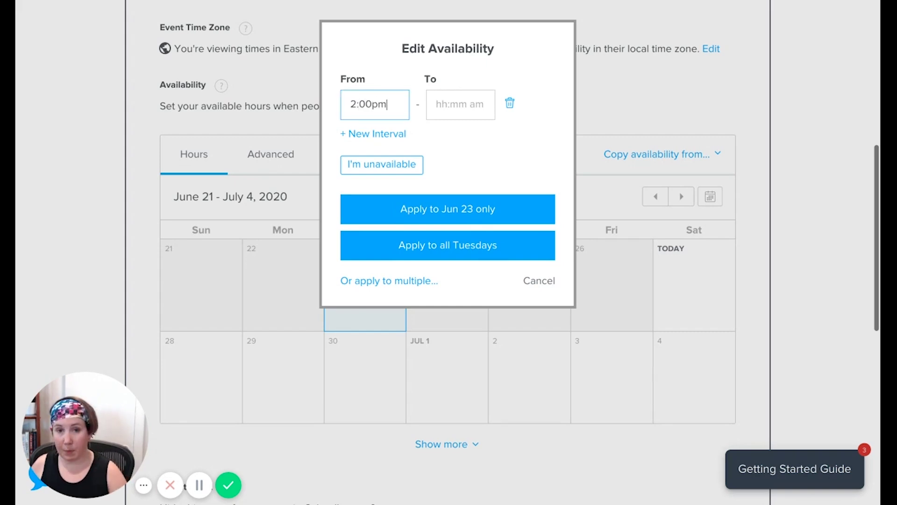
key(Tab)
text(4:00pm)
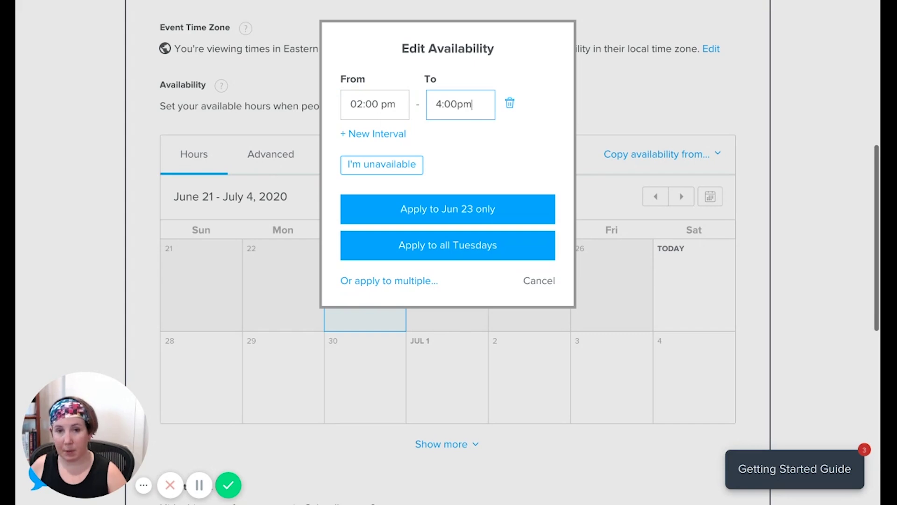
click(391, 282)
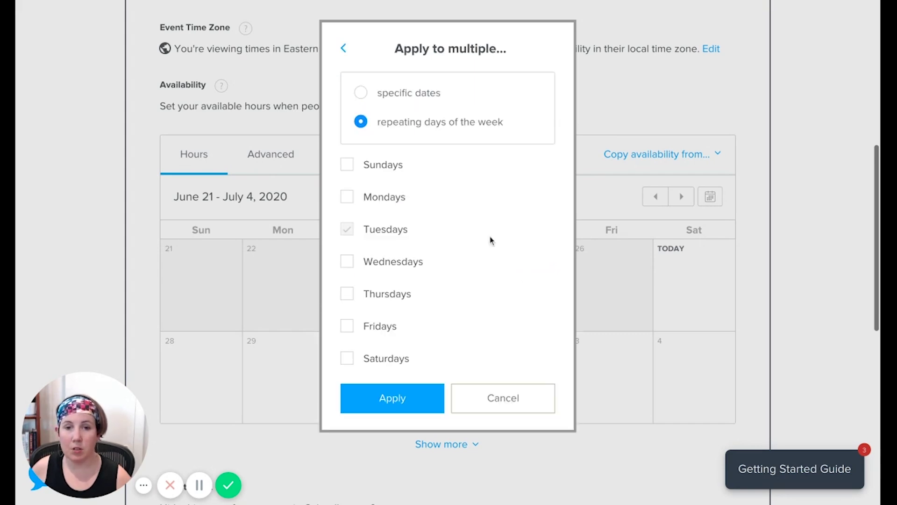
click(349, 295)
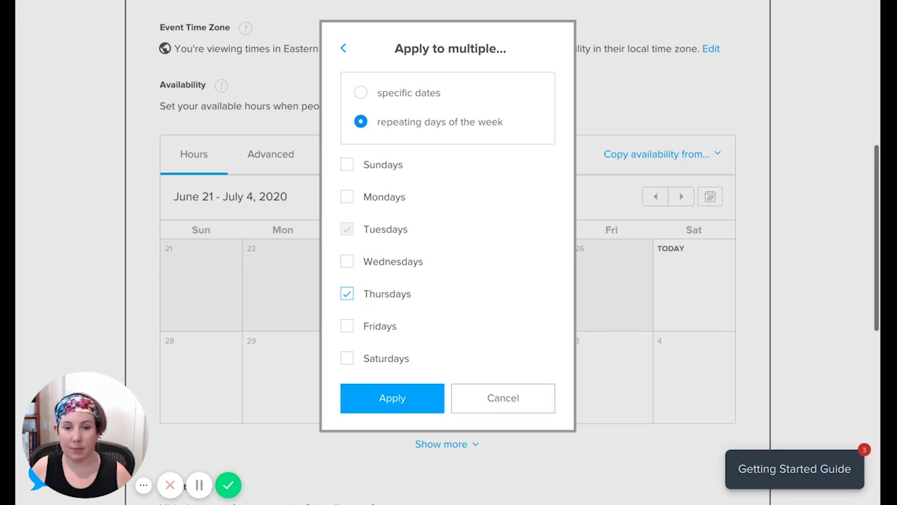
click(385, 398)
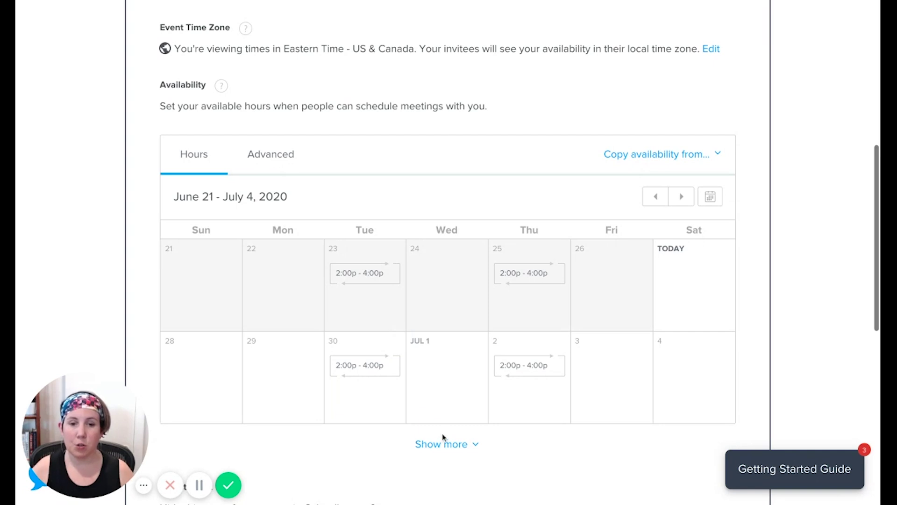
Expand the availability calendar and review the hours across the following weeks.
click(443, 445)
scroll(641, 472, down, 3)
scroll(641, 471, down, 6)
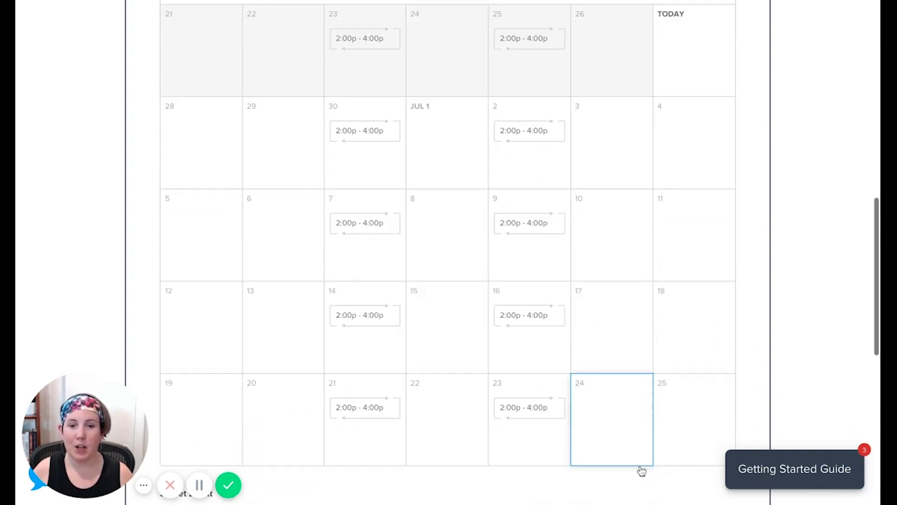
scroll(642, 472, up, 6)
scroll(641, 471, down, 3)
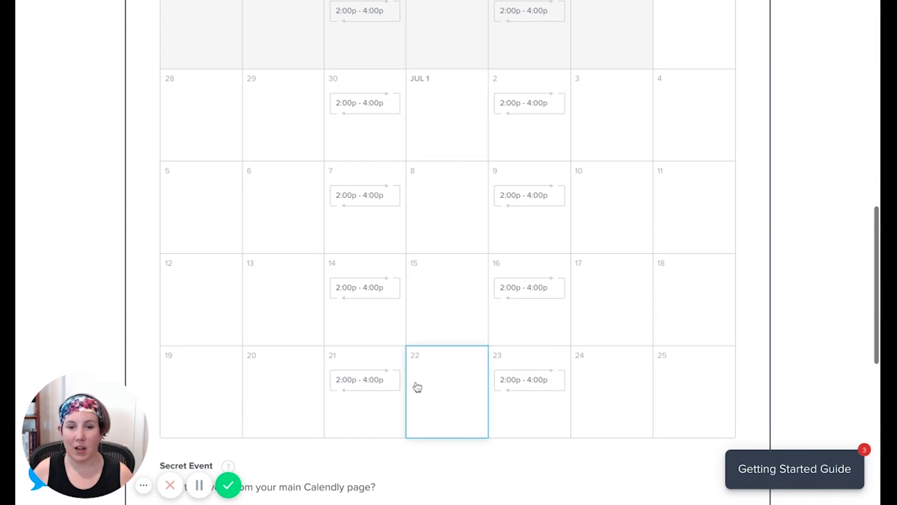
scroll(570, 255, up, 10)
scroll(573, 255, down, 10)
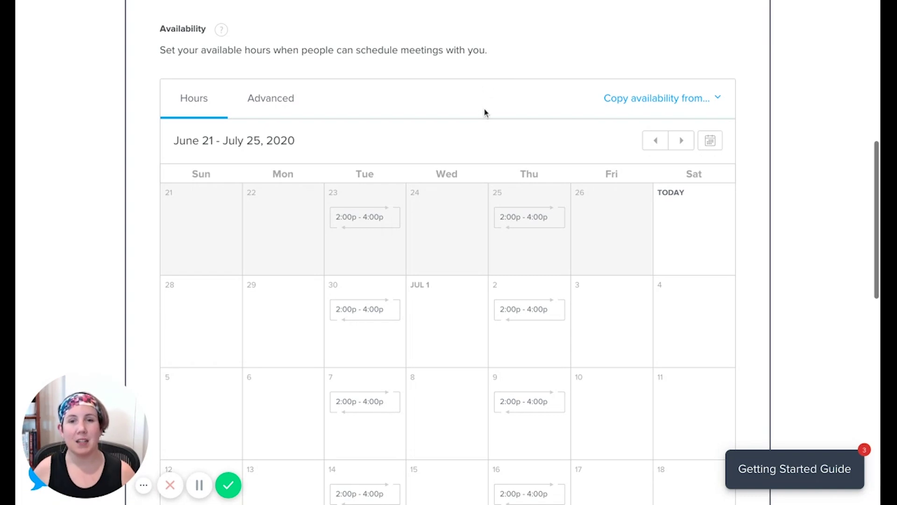
In the advanced availability settings, set the increments to 60 min and the maximum number of events per day to 2.
click(279, 104)
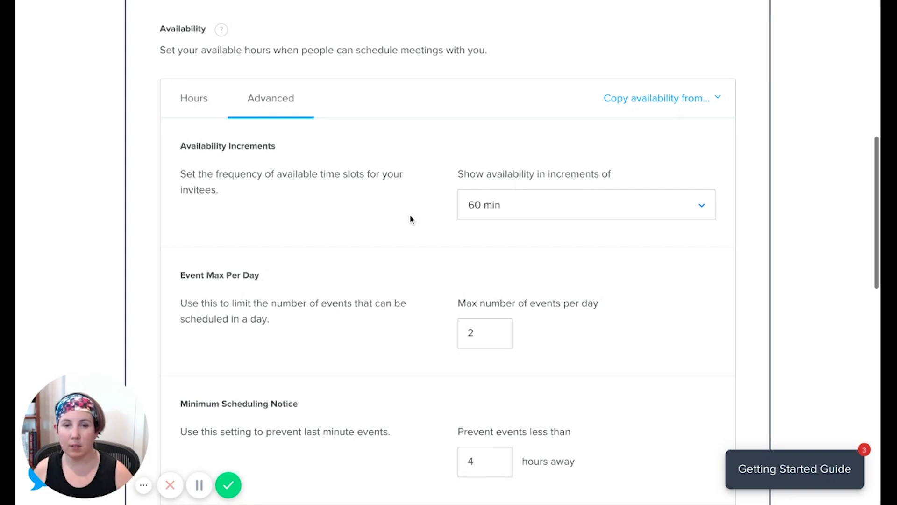
scroll(343, 291, down, 3)
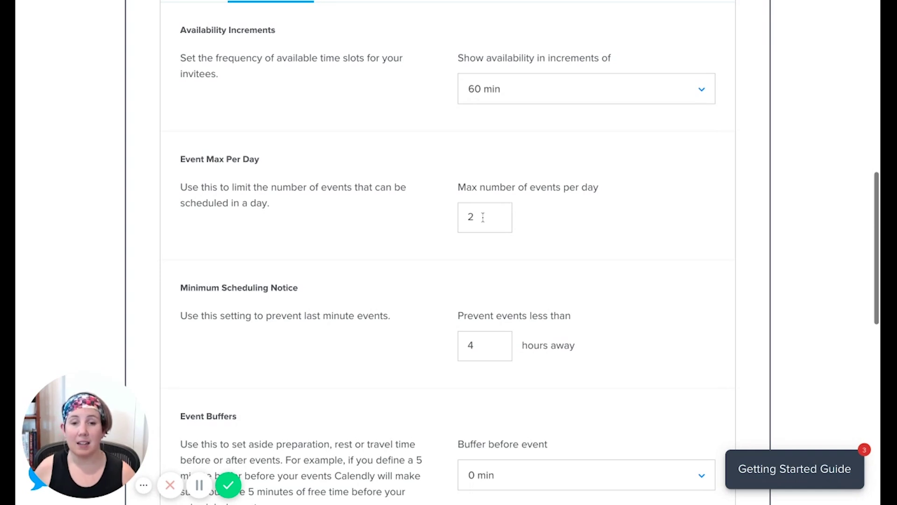
scroll(417, 305, down, 2)
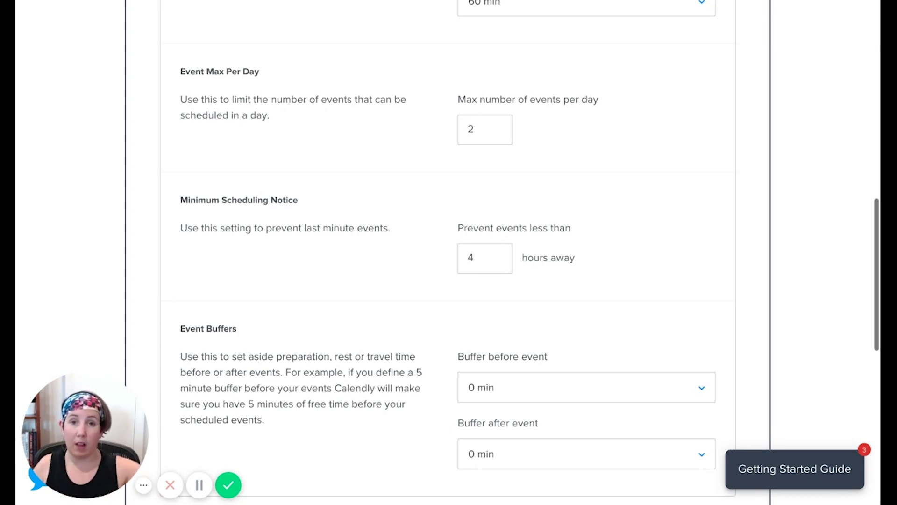
Set the minimum scheduling notice to 24 hours and save the event's booking settings.
double_click(471, 258)
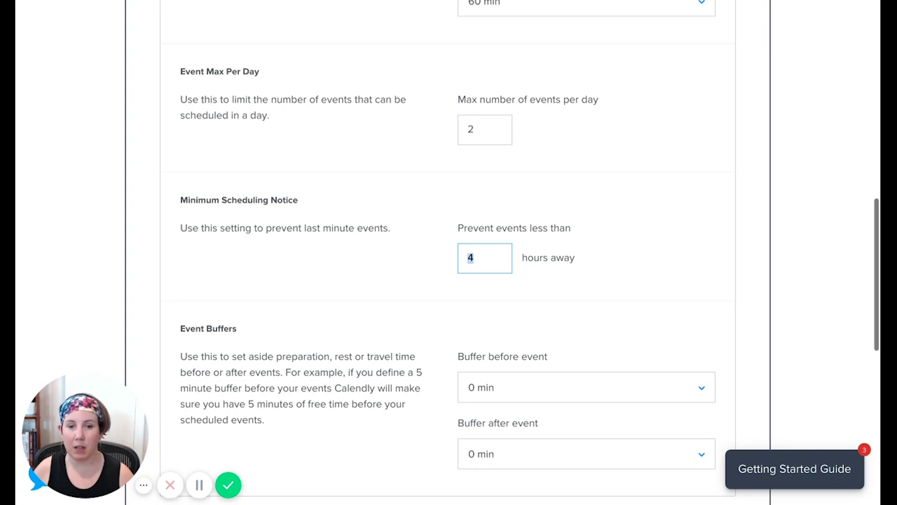
text(24)
key(Tab)
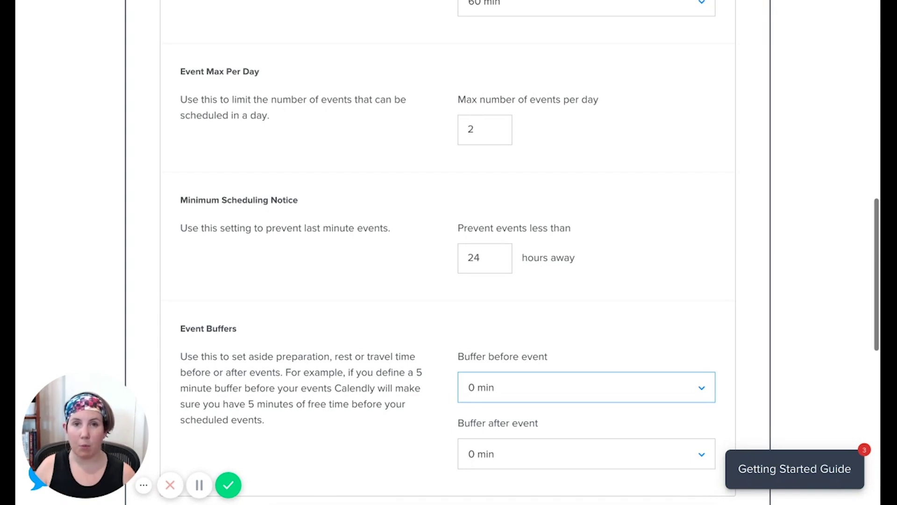
scroll(520, 253, down, 3)
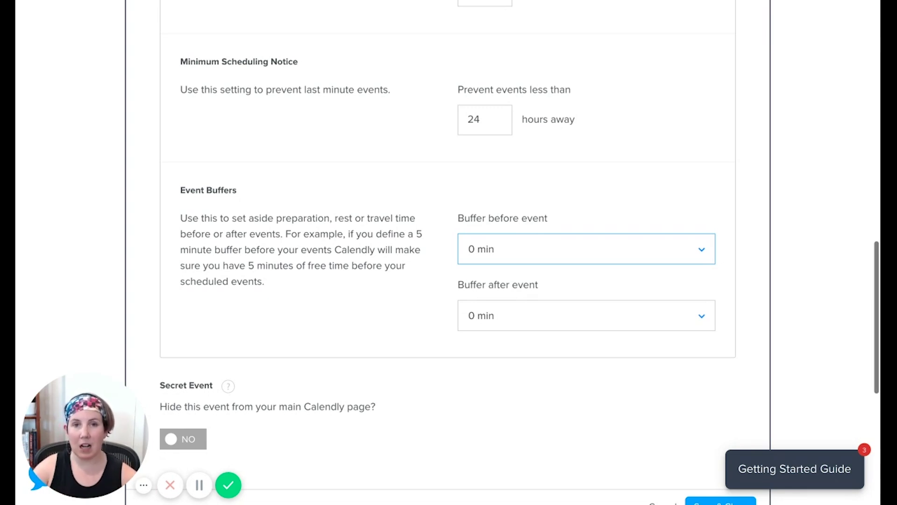
scroll(617, 346, down, 3)
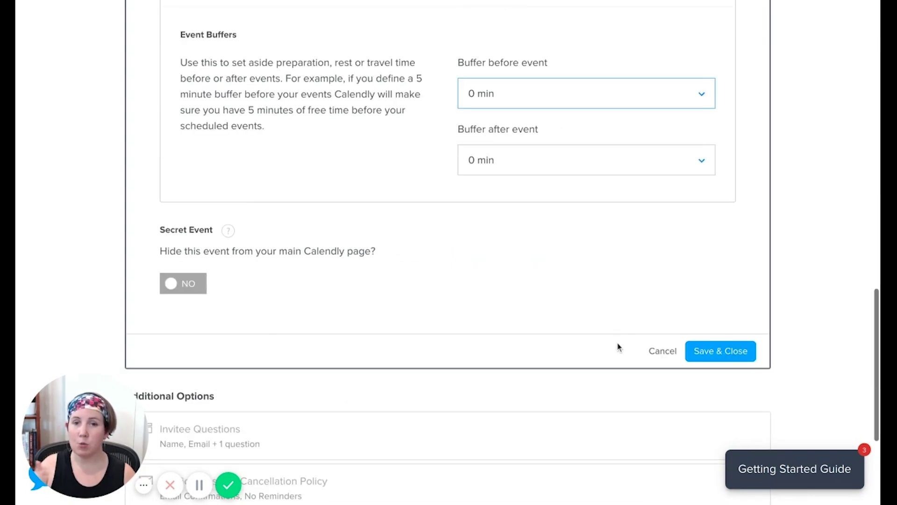
click(715, 356)
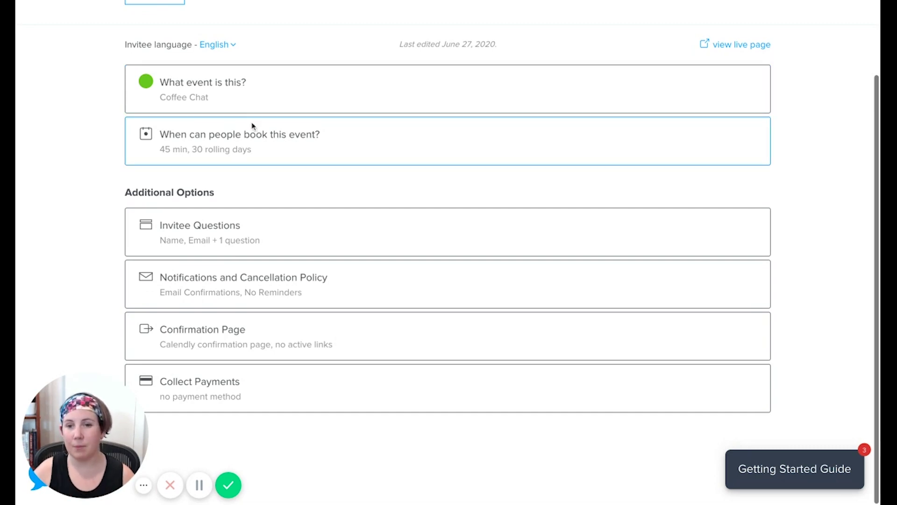
Add a required invitee question named Phone Number with the Phone Number answer type to the Coffee Chat event.
click(298, 249)
scroll(430, 321, down, 2)
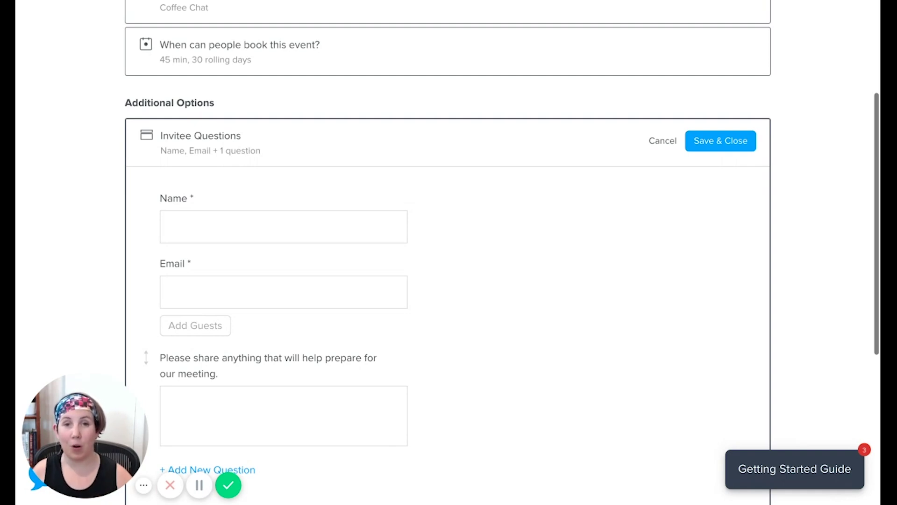
scroll(330, 328, down, 3)
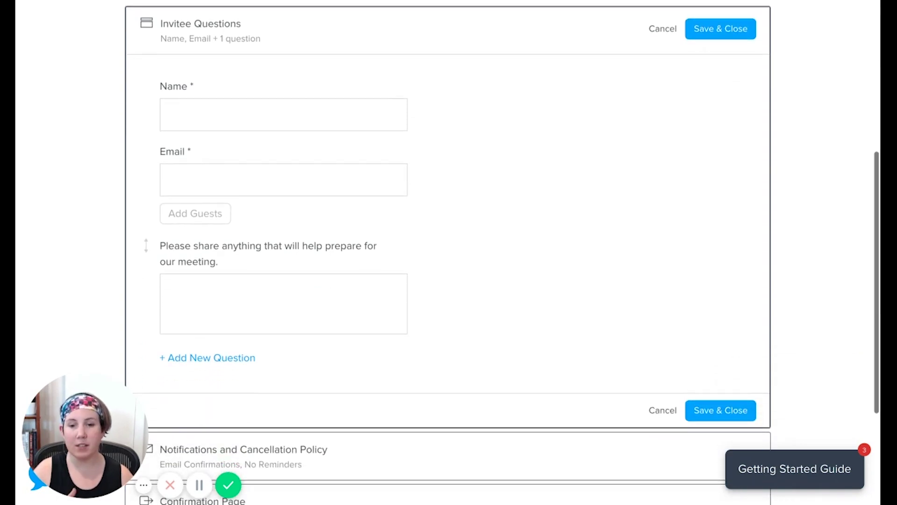
click(235, 357)
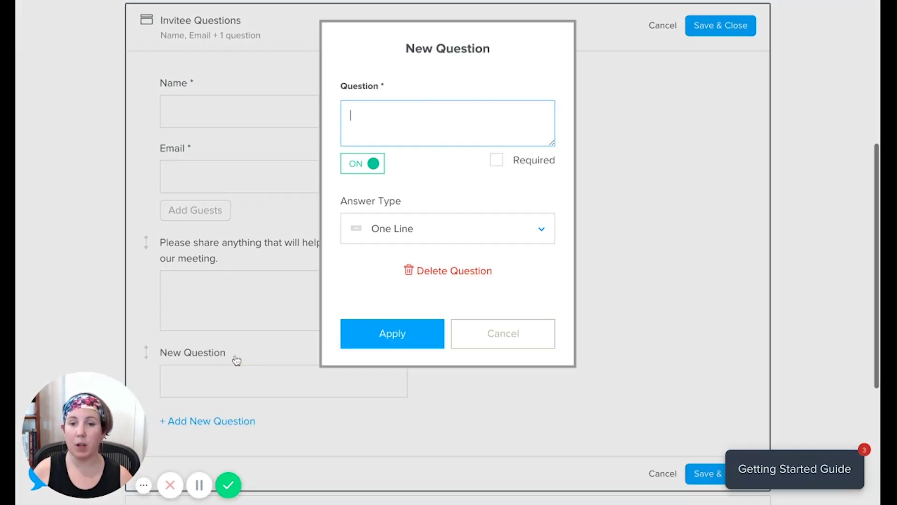
click(394, 235)
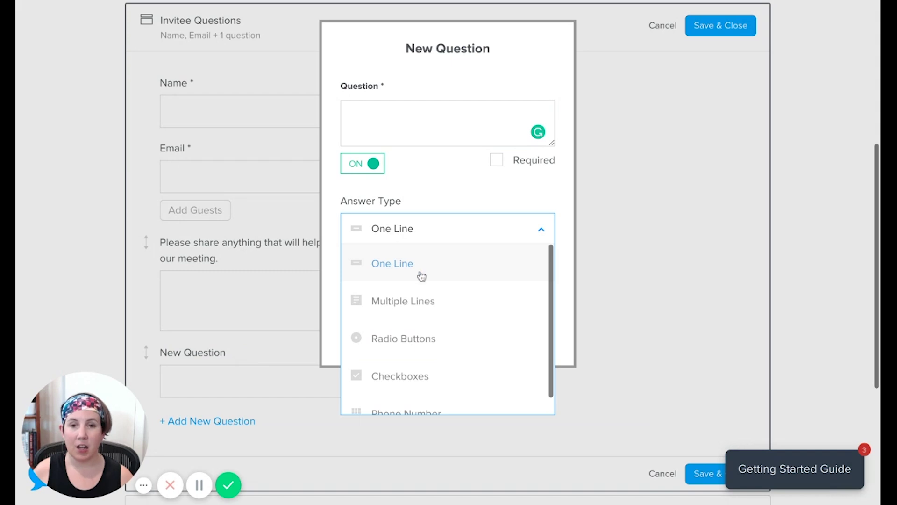
scroll(421, 277, down, 1)
click(398, 398)
click(429, 138)
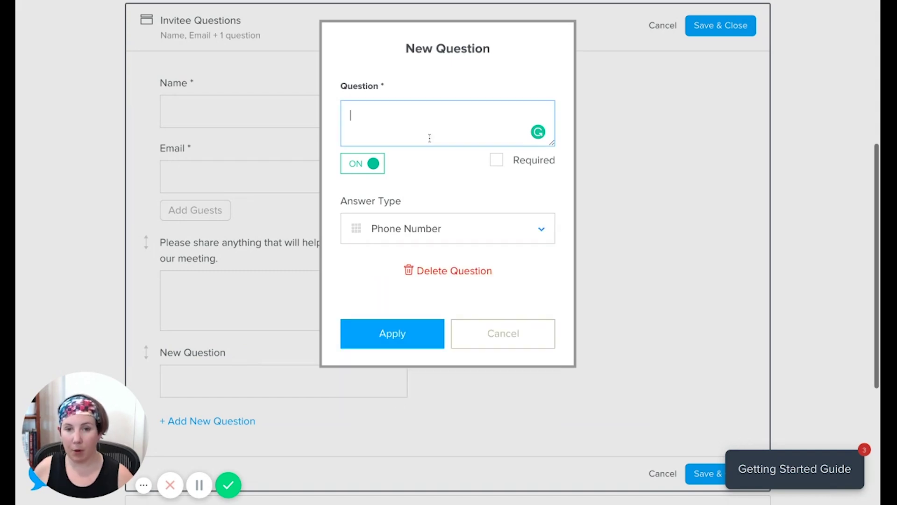
text(Phone Number)
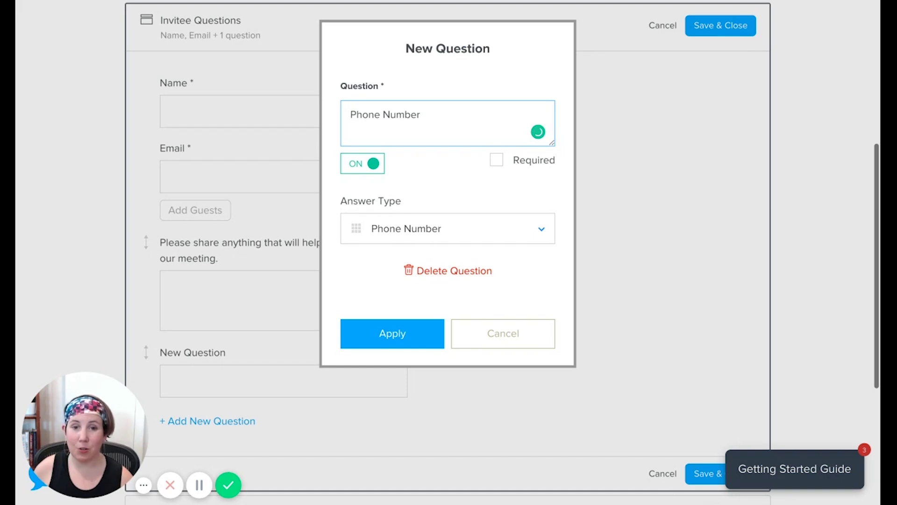
click(501, 164)
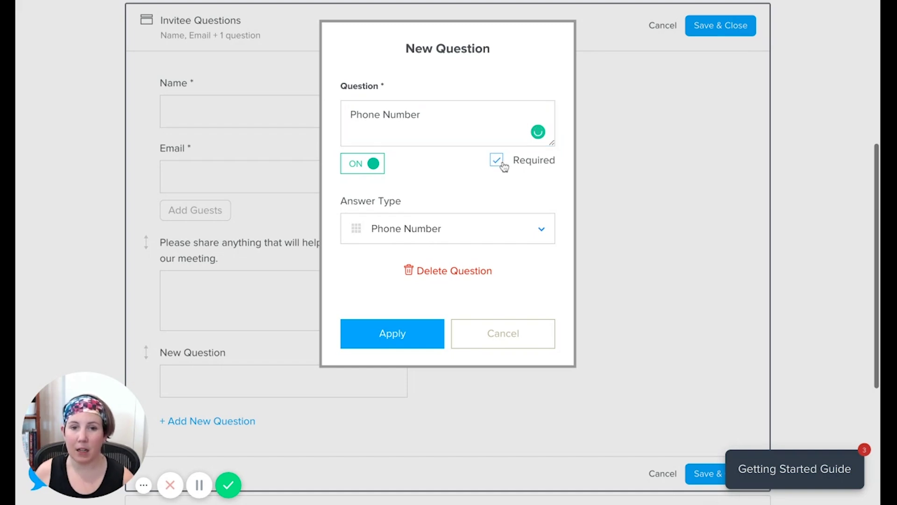
click(439, 333)
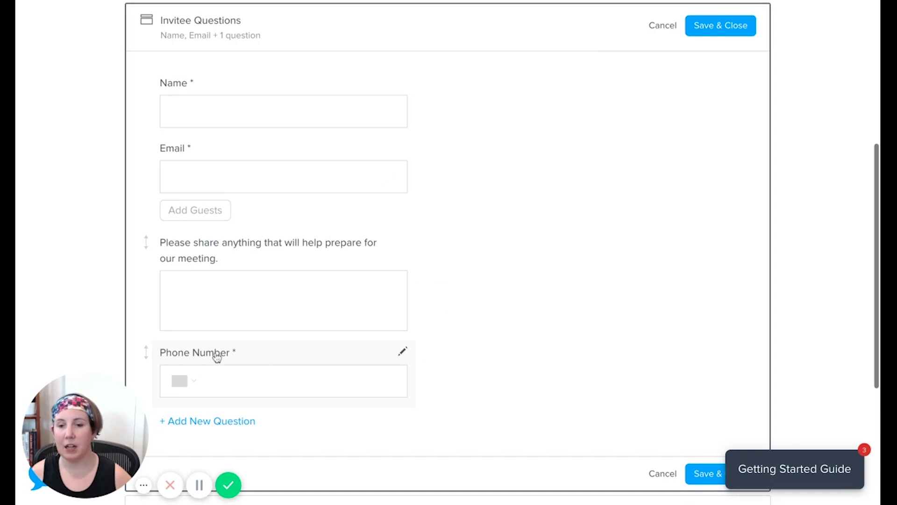
Move the Phone Number question above the meeting preparation question and save the invitee questions.
drag(146, 352, 149, 353)
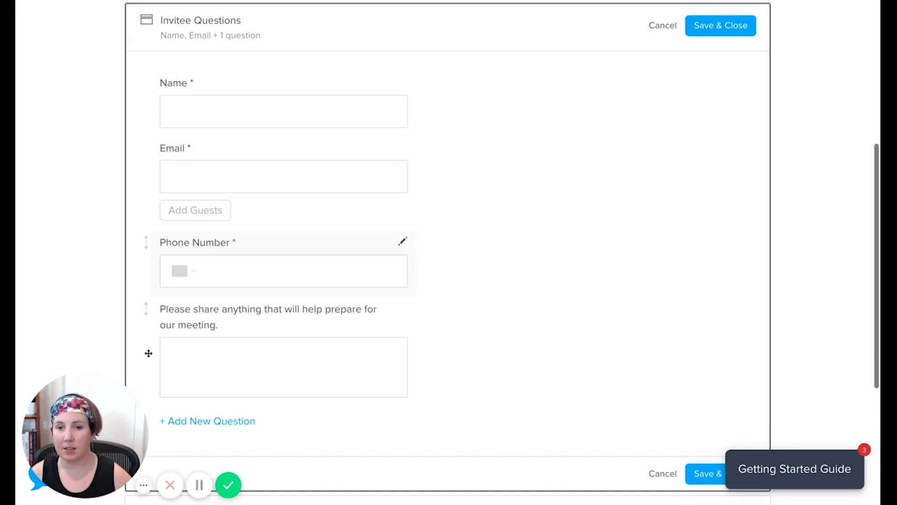
scroll(655, 374, down, 2)
click(721, 406)
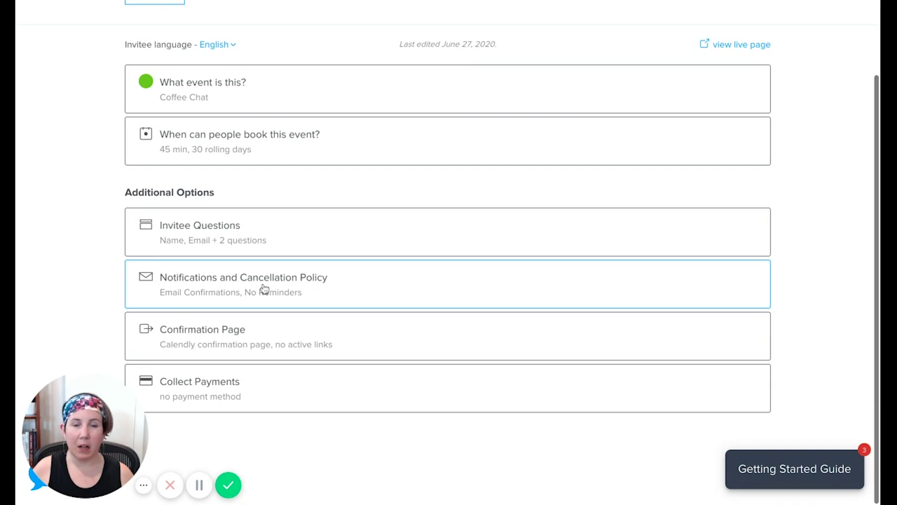
Review the Confirmation Page options of the Coffee Chat event without changing them.
click(222, 330)
scroll(336, 303, down, 2)
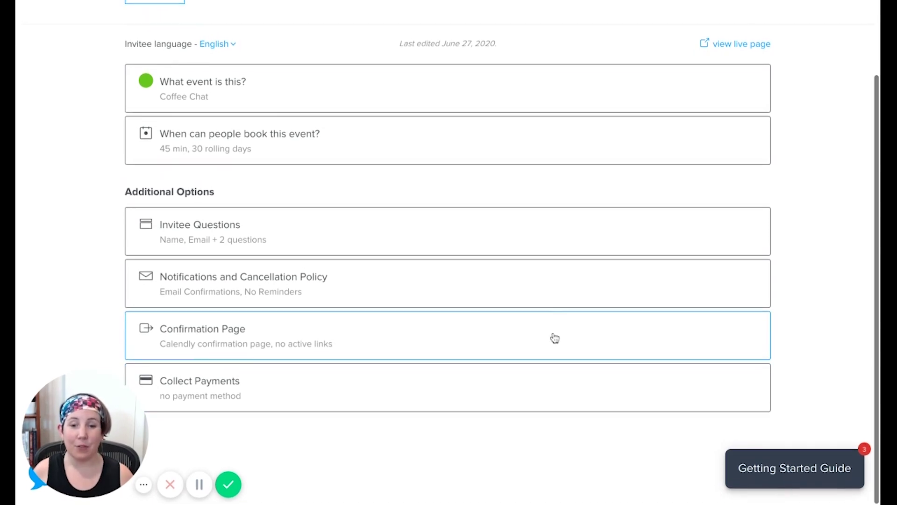
scroll(555, 337, up, 3)
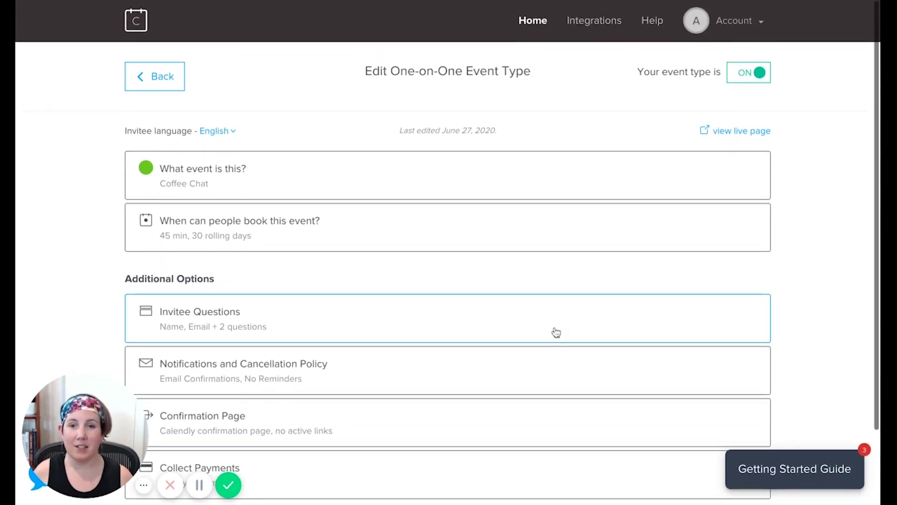
Return to the event types overview and open the live Coffee Chat booking page.
click(166, 77)
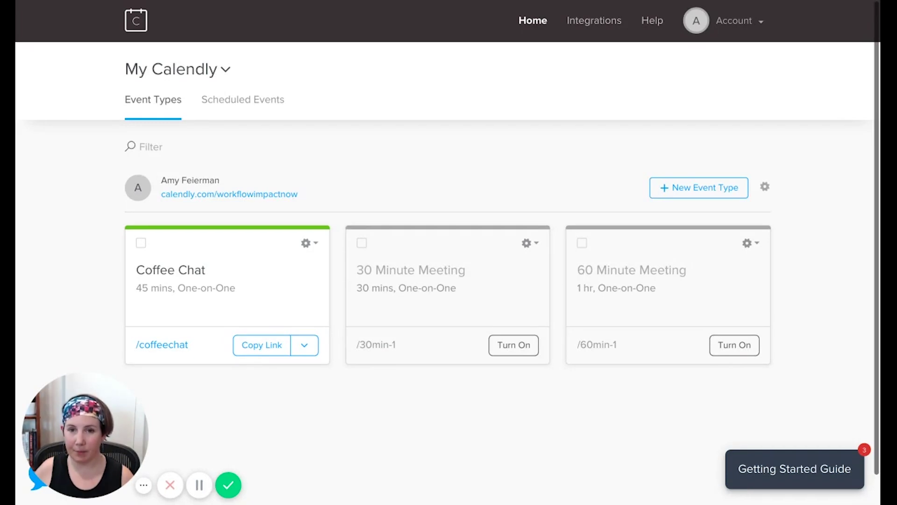
key(Return)
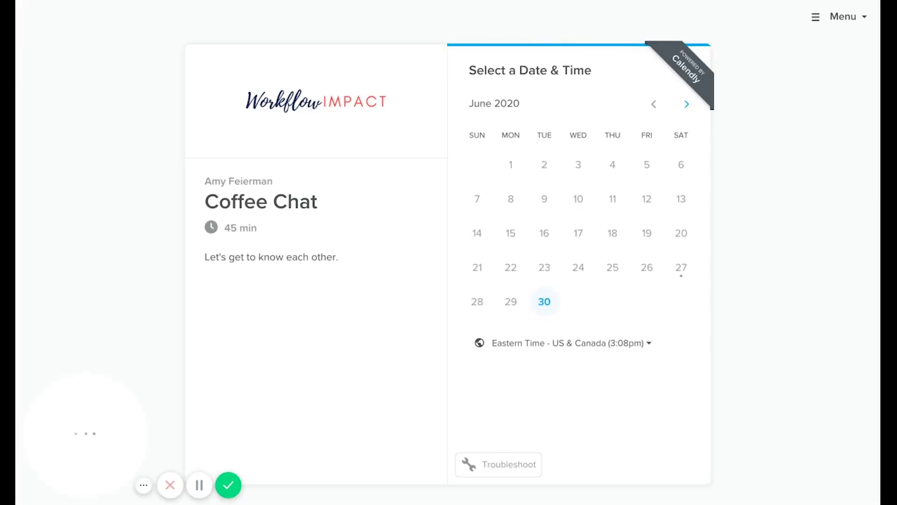